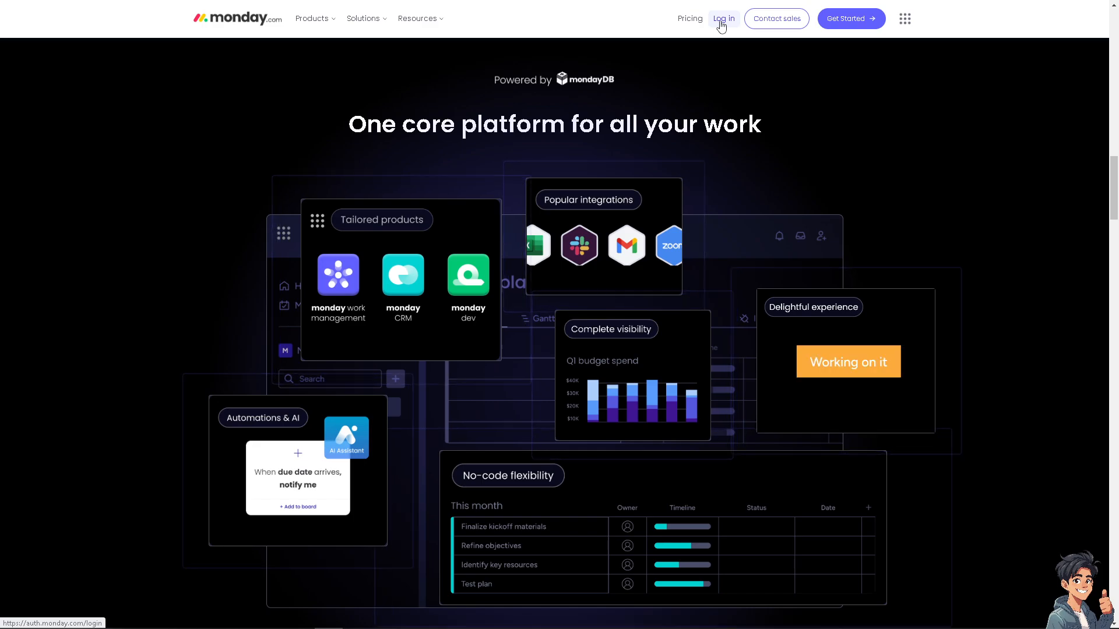
# Step: Open the board's integrations and use the Google Calendar template that creates an item when an event is created
pyautogui.click(841, 24)
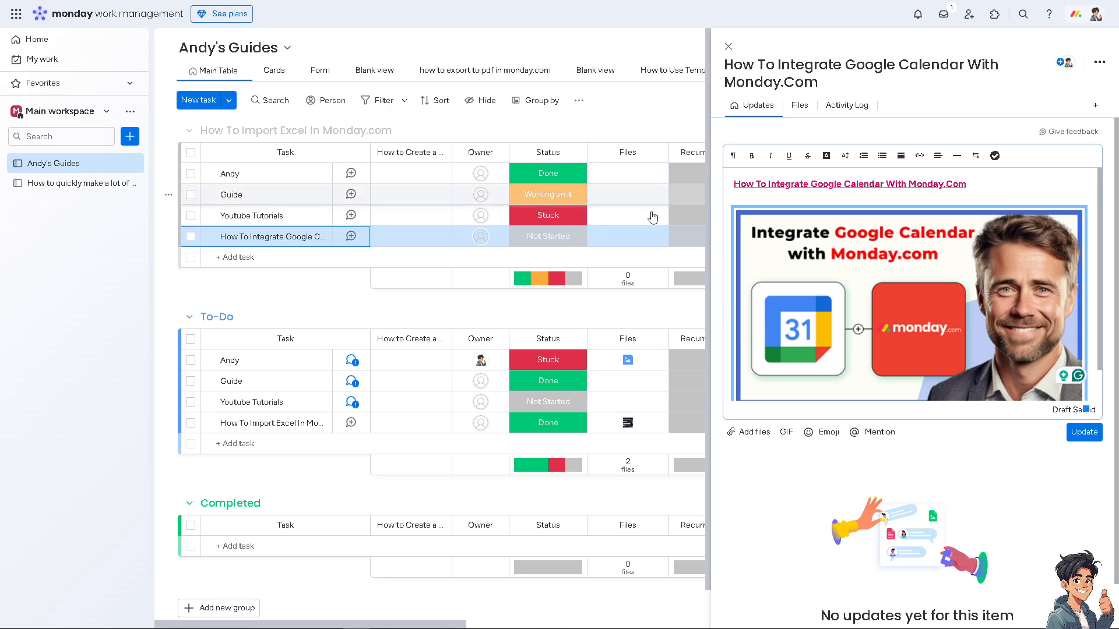
pyautogui.click(728, 46)
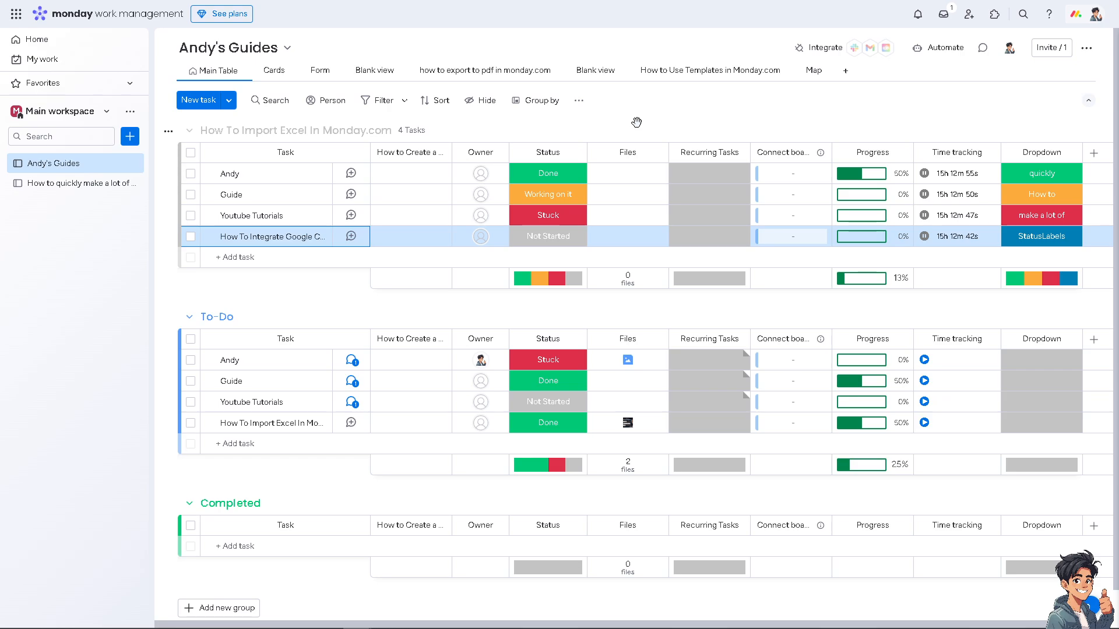
pyautogui.click(817, 50)
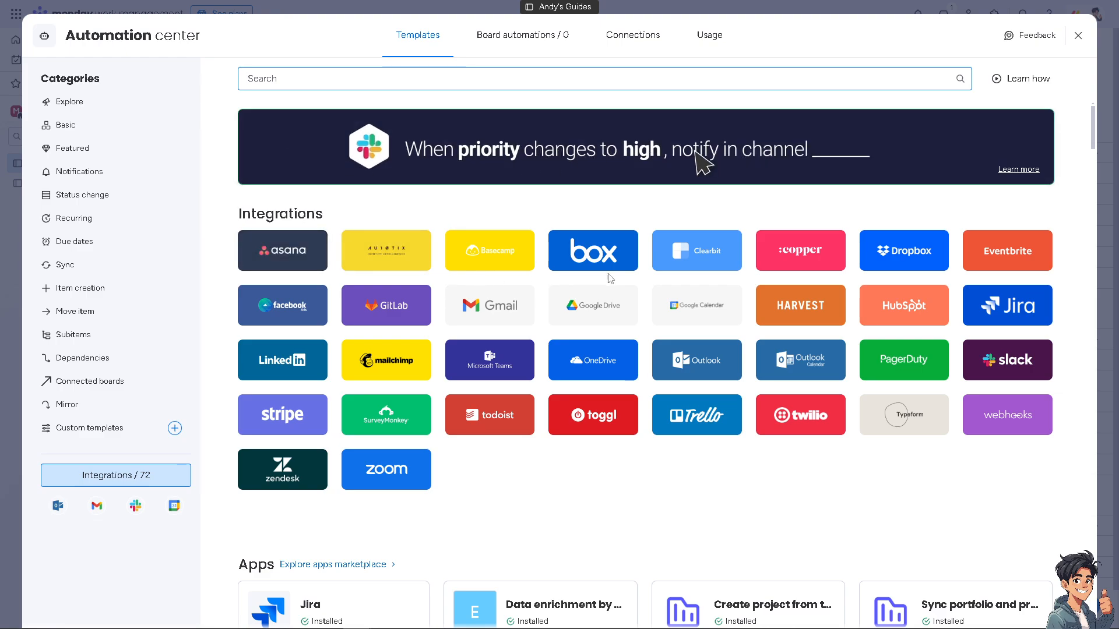
pyautogui.click(706, 309)
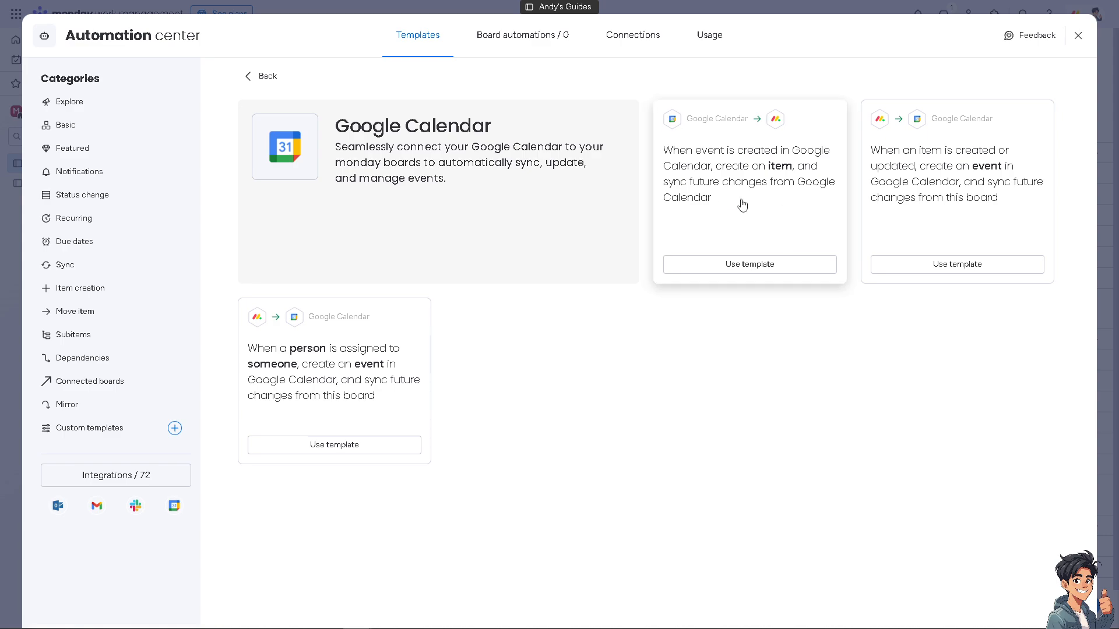
pyautogui.click(731, 265)
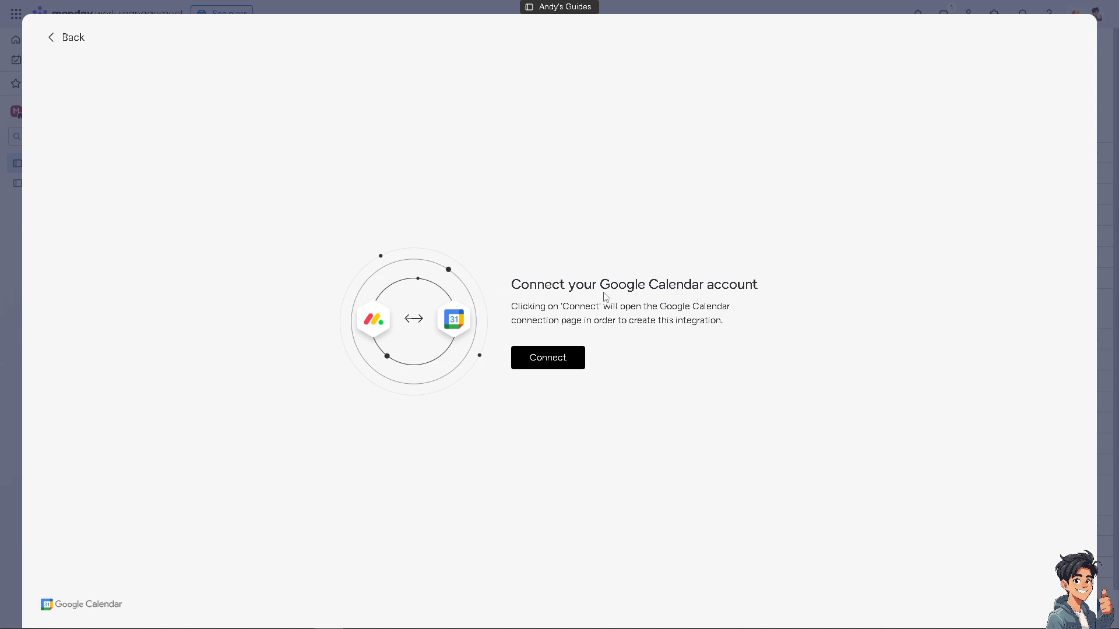
# Step: Connect the Google Calendar account and continue through Google's sign-in and access consent for monday.com
pyautogui.click(569, 361)
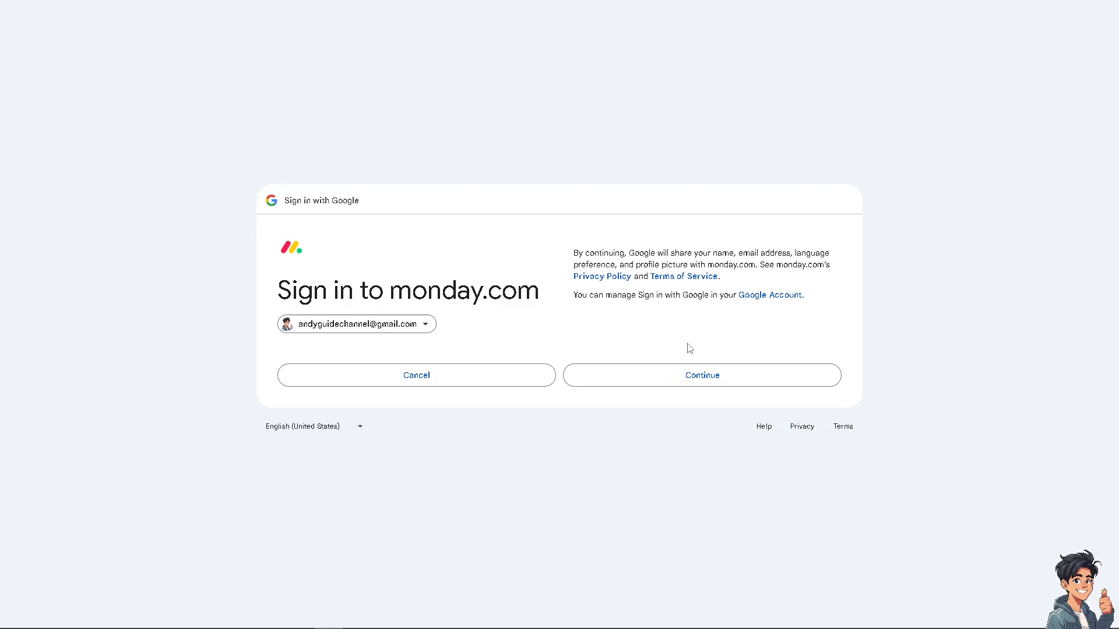
pyautogui.click(657, 384)
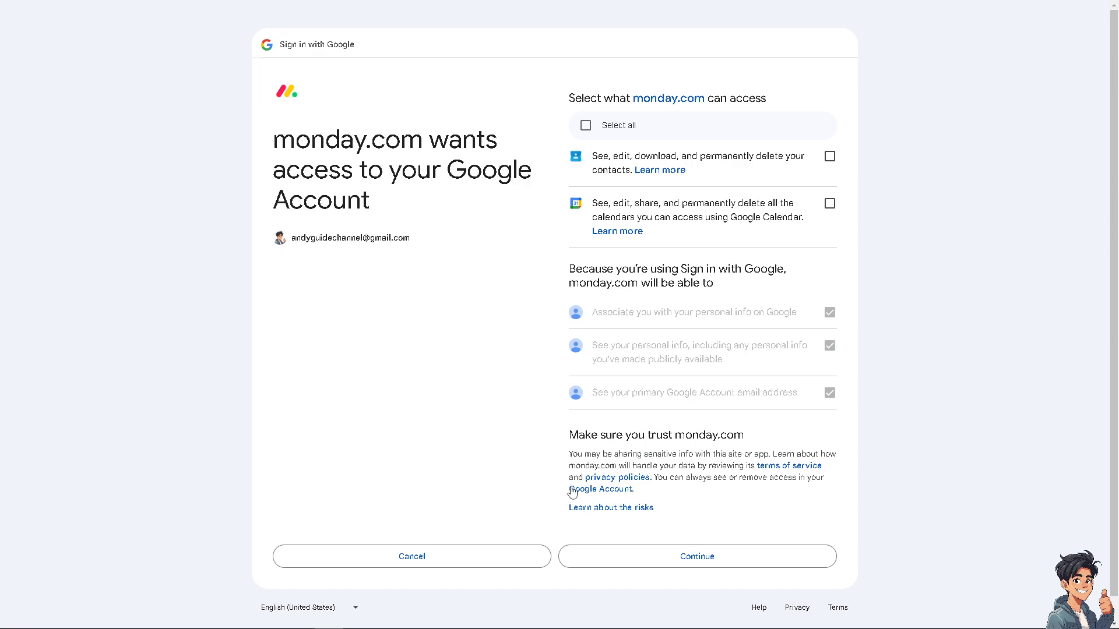
pyautogui.click(615, 558)
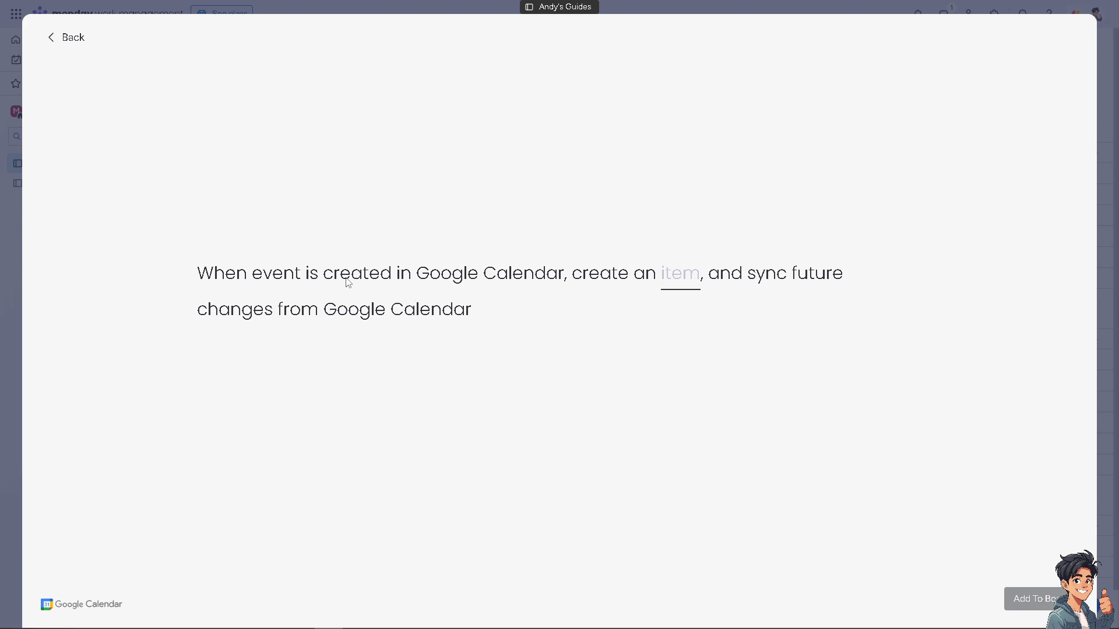
# Step: In the template's item mapping, set the group to Completed and the item update to "Integrate Google Calendar With Monday.Com"
pyautogui.click(678, 280)
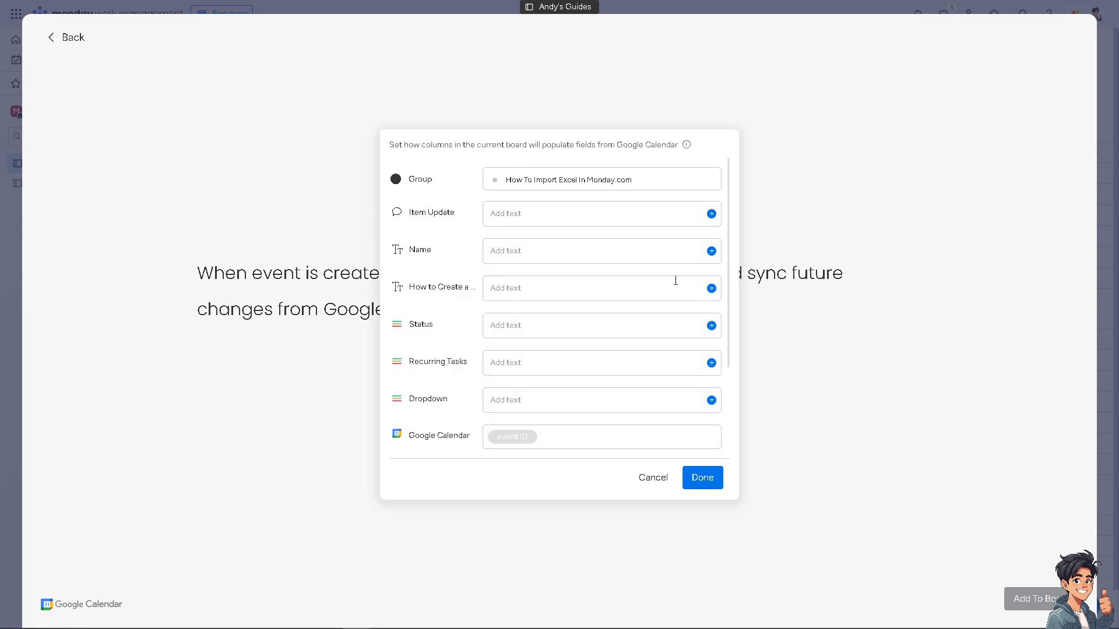
pyautogui.click(574, 183)
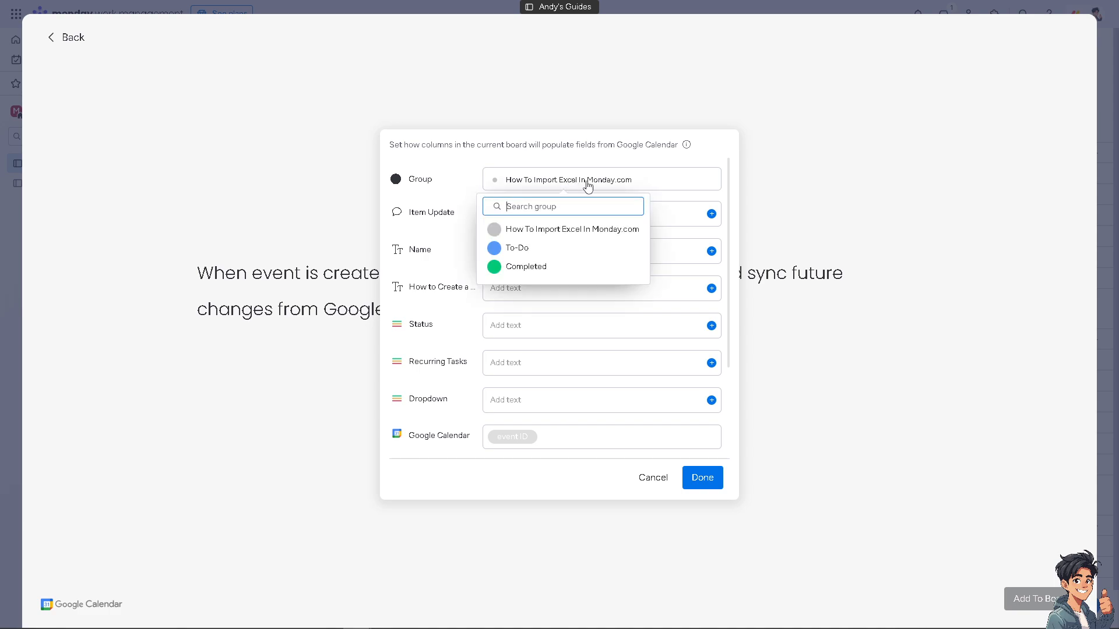
pyautogui.click(537, 268)
pyautogui.click(552, 213)
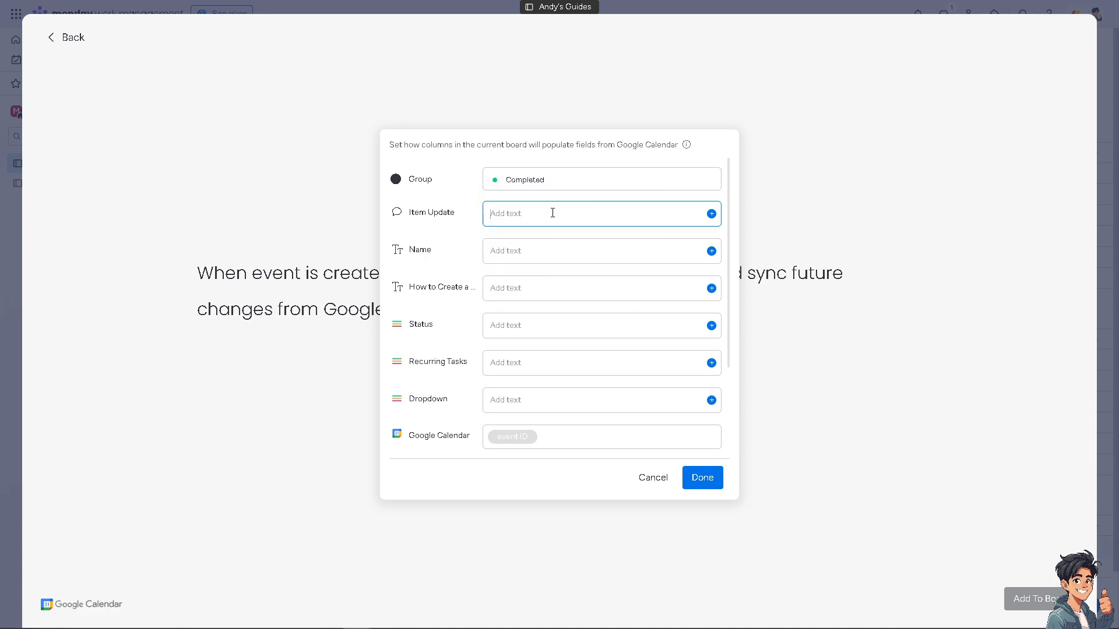
pyautogui.write('Integrate Google Calendar With Monday.Com')
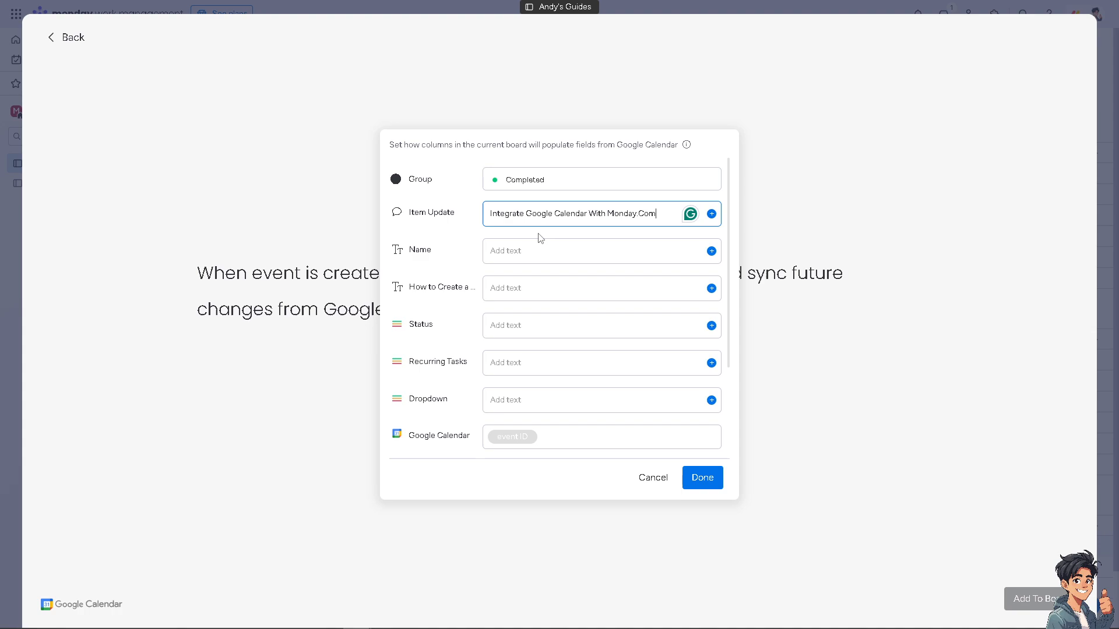
# Step: Fill in the Name field of the item mapping with the channel name
pyautogui.click(514, 251)
pyautogui.write('Andy')
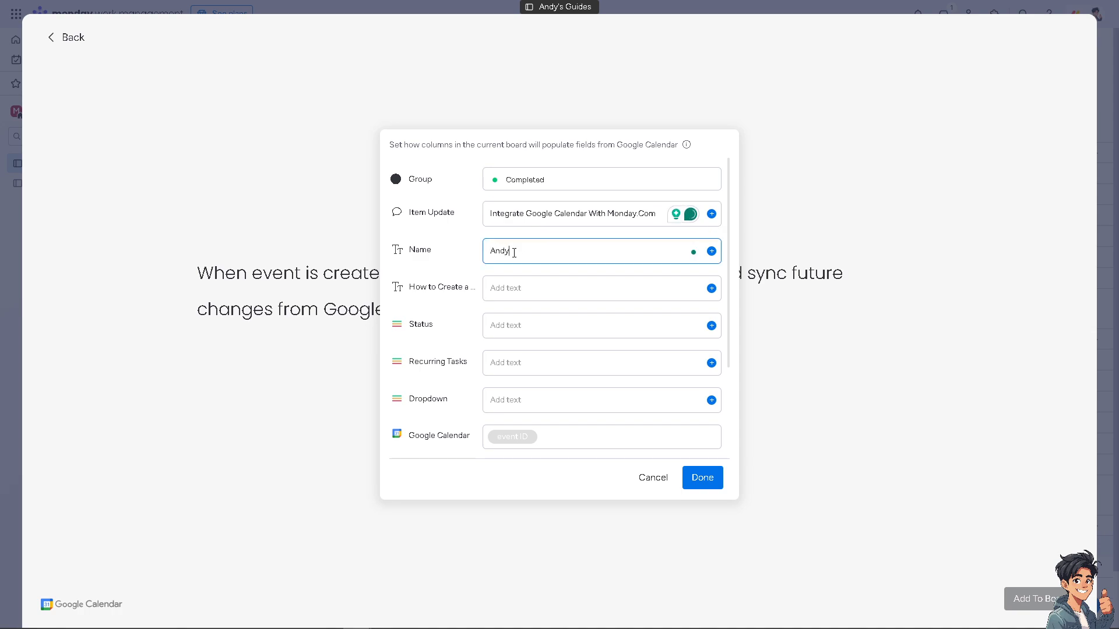
pyautogui.write("'s GU")
pyautogui.click(527, 251)
pyautogui.press('BackSpace')
pyautogui.write('uides')
pyautogui.click(528, 284)
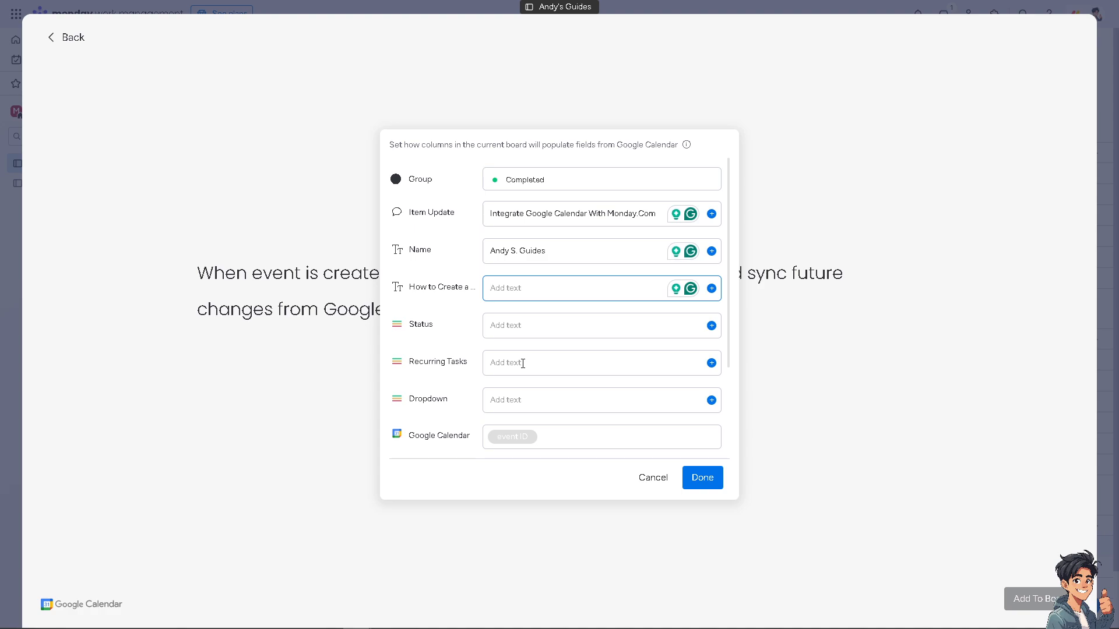
# Step: Confirm the item mapping with the remaining columns left blank and try to add the Google Calendar integration to the board
pyautogui.click(711, 400)
pyautogui.scroll(-2, 575, 434)
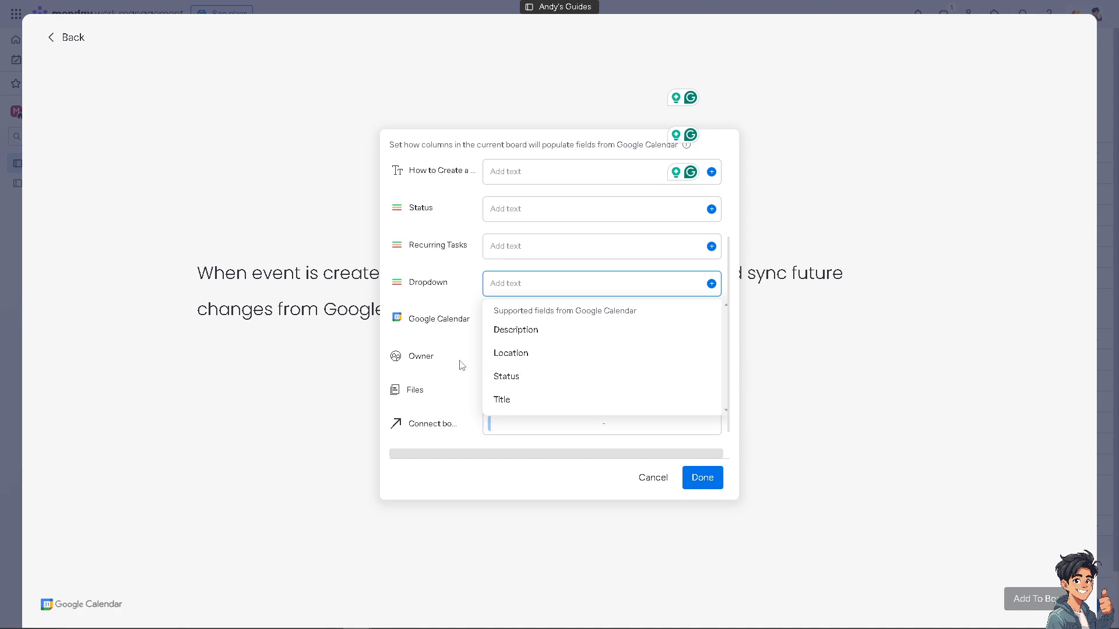
pyautogui.click(414, 341)
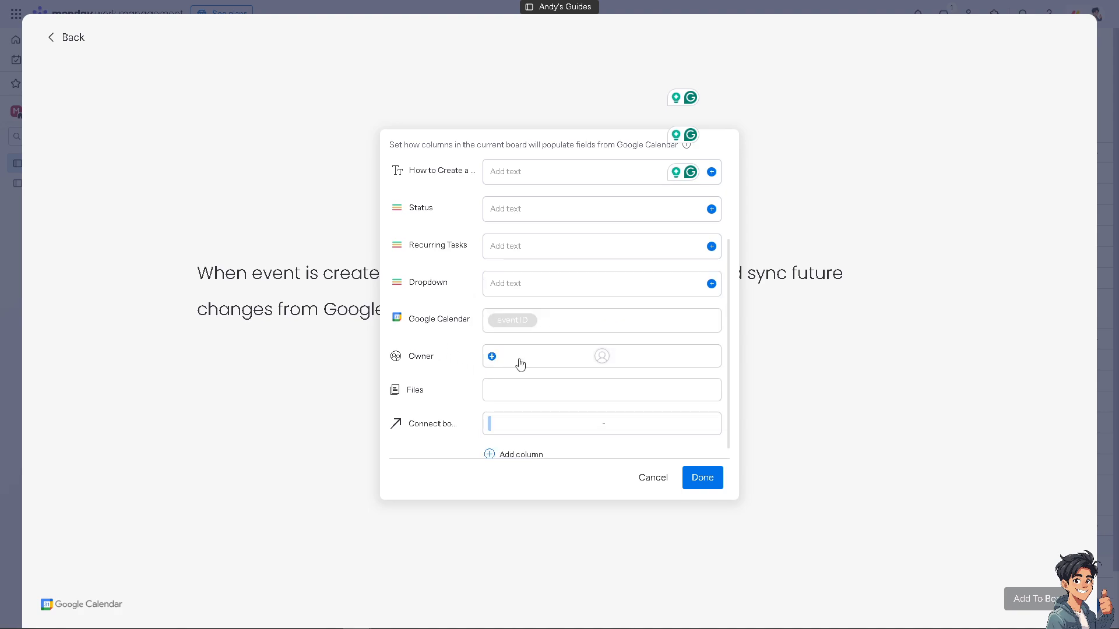
pyautogui.scroll(-1, 519, 390)
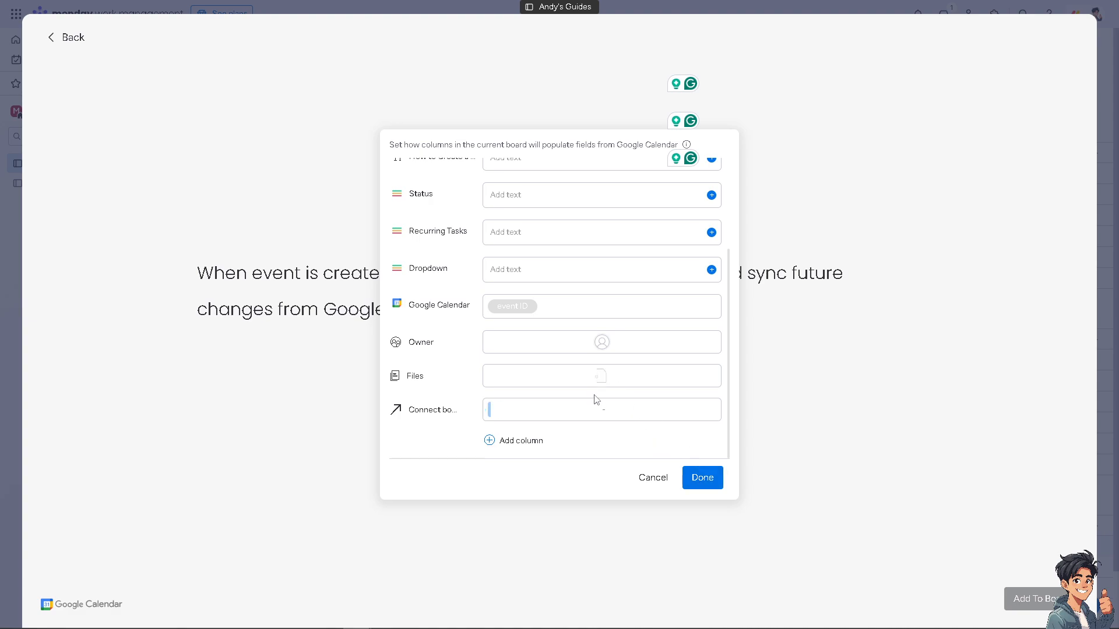
pyautogui.click(701, 483)
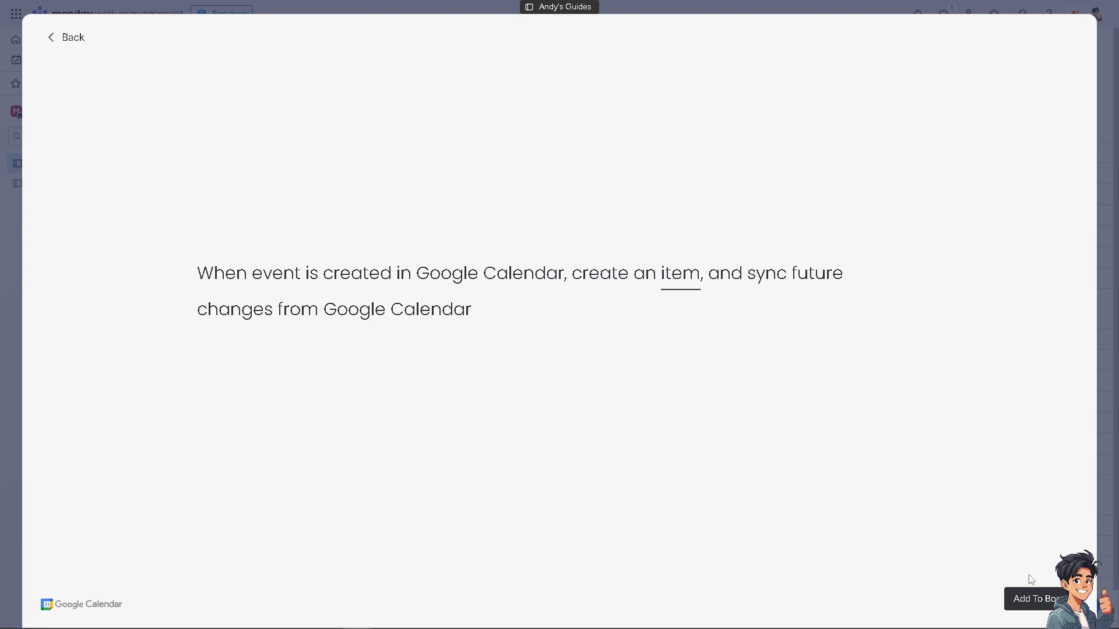
pyautogui.click(1031, 608)
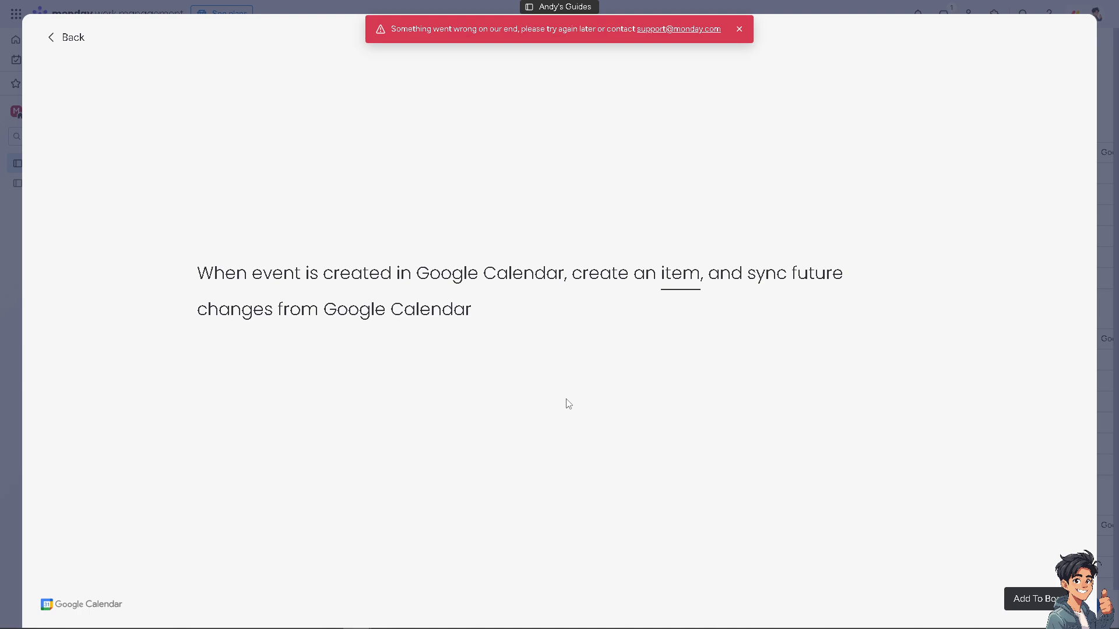
pyautogui.click(675, 283)
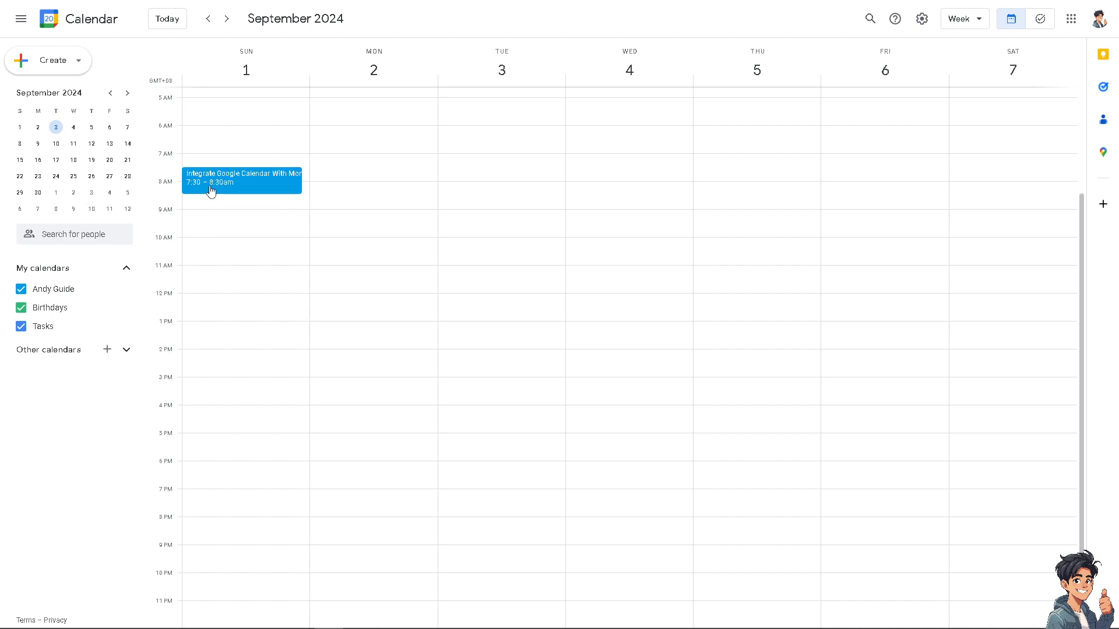
# Step: Switch to Google Calendar and view the details of the September 1 event "Integrate Google Calendar With Monday.Com"
pyautogui.click(243, 185)
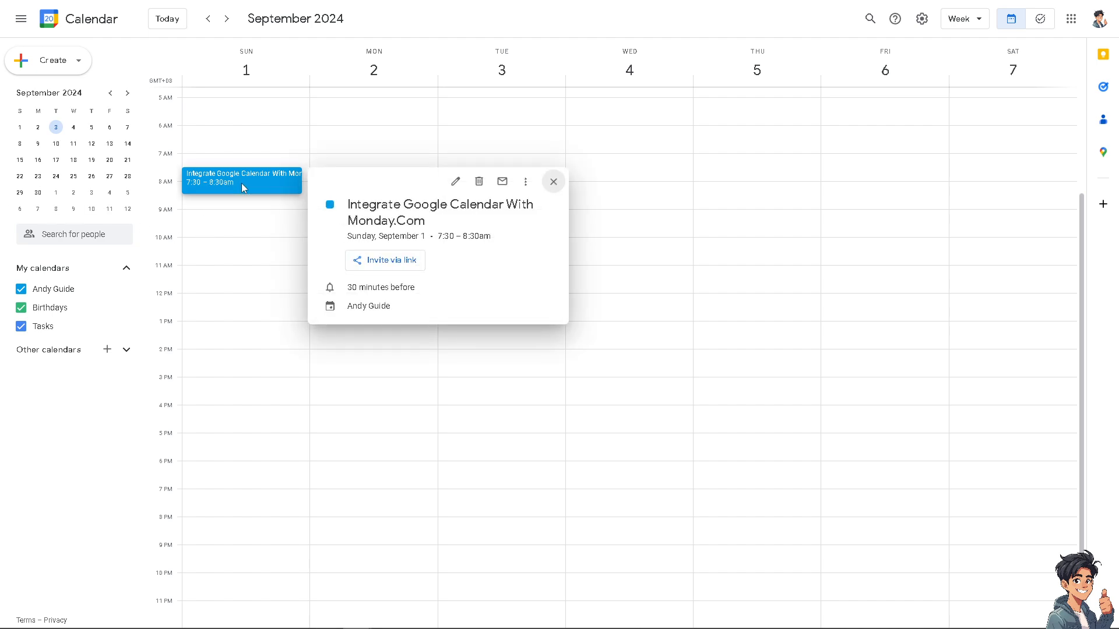
pyautogui.click(554, 183)
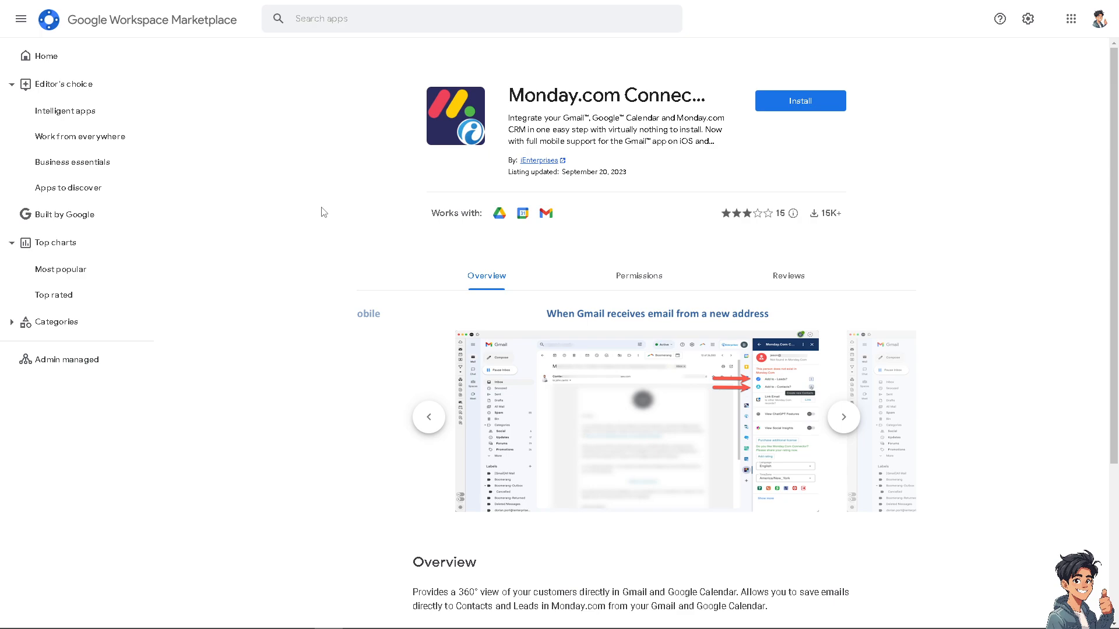
# Step: Switch to Google Workspace Marketplace, start installing Monday.com Connector and continue past the permission request
pyautogui.click(774, 111)
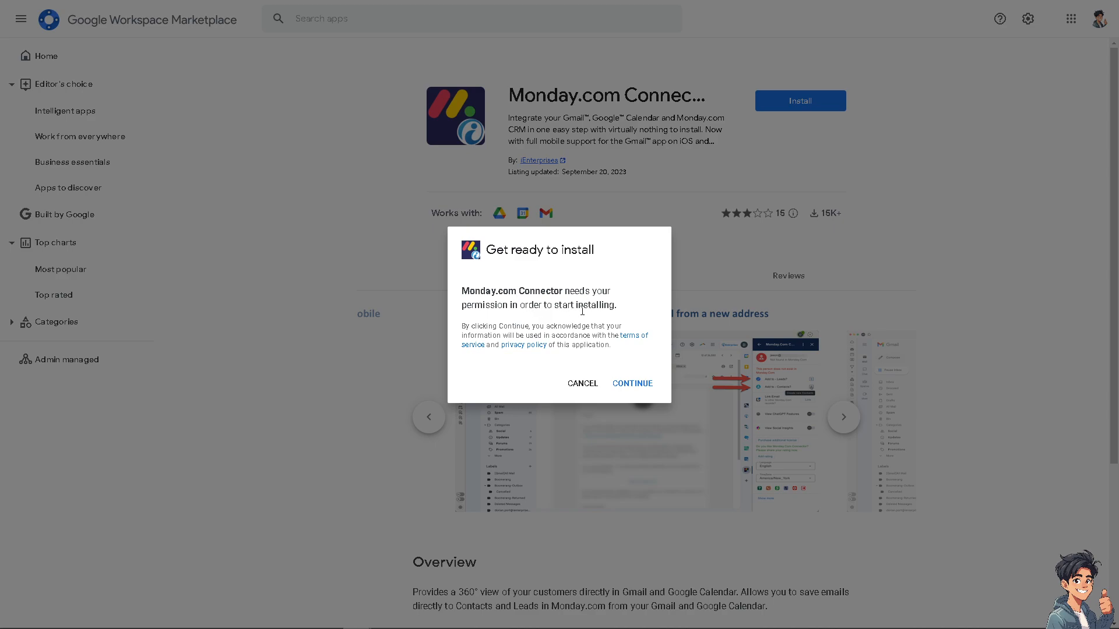
pyautogui.click(632, 390)
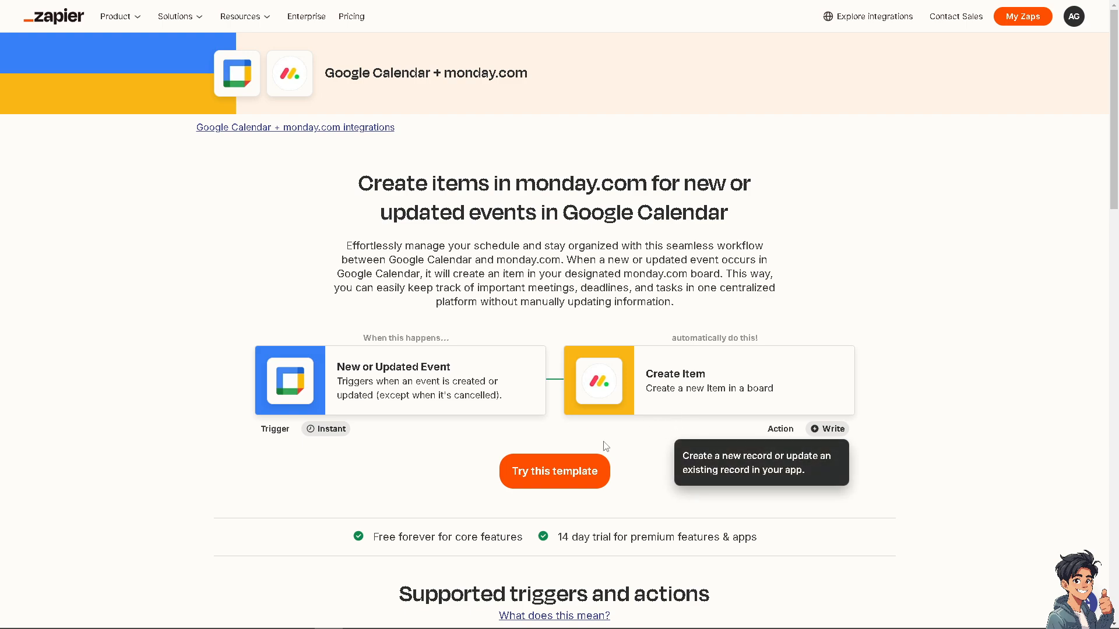
# Step: Switch to Zapier, start a Zap from the Google Calendar + monday.com template and rename it "How To Integrate Google Calendar With Monday.Com"
pyautogui.click(554, 477)
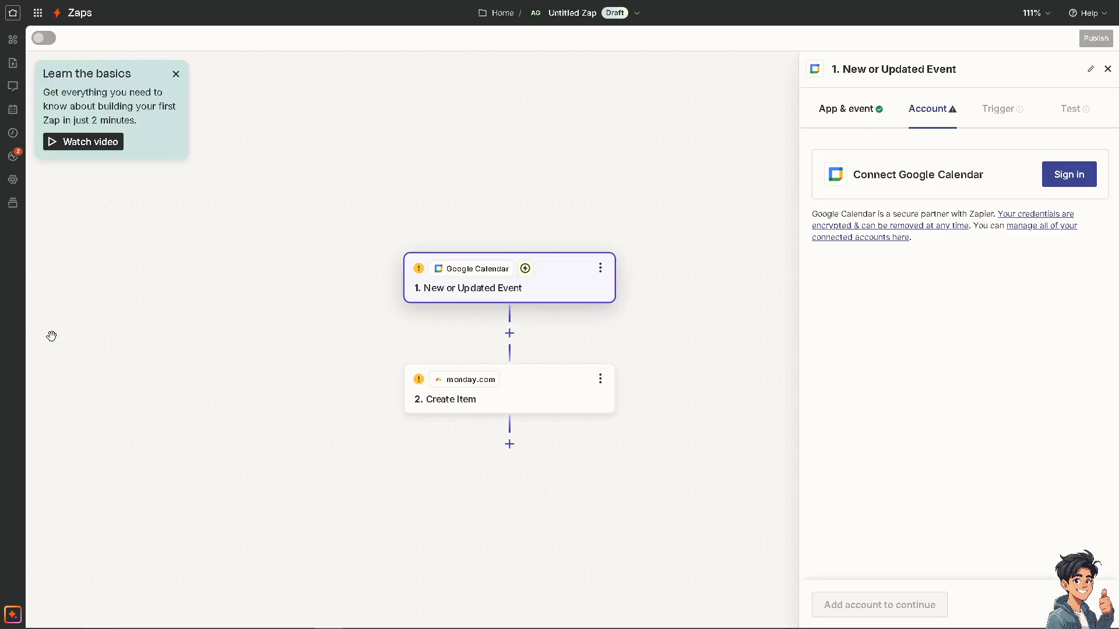
pyautogui.click(564, 13)
pyautogui.click(572, 50)
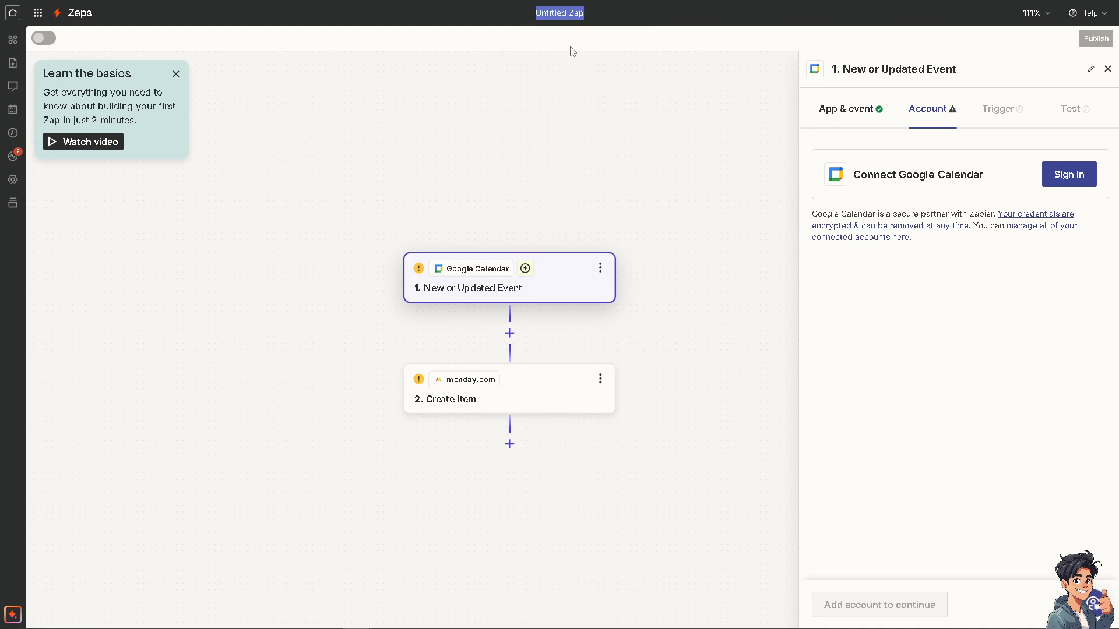
pyautogui.write('How To Integrate Google Calendar With Monday.Com')
pyautogui.click(442, 135)
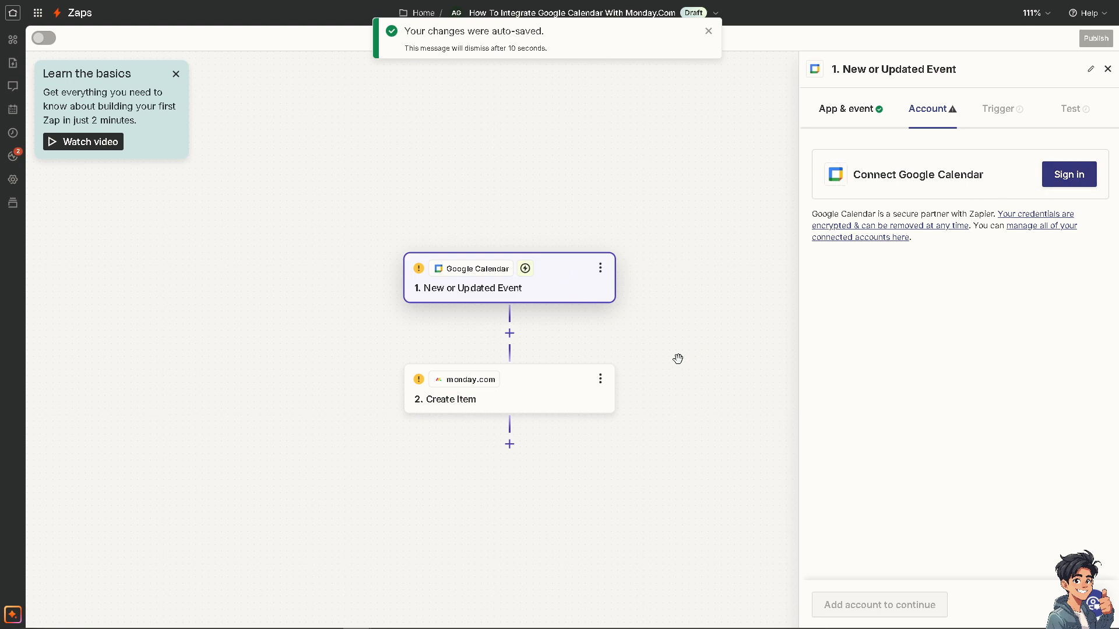
# Step: Set the event of the Zap's Google Calendar trigger to Event Start
pyautogui.click(546, 391)
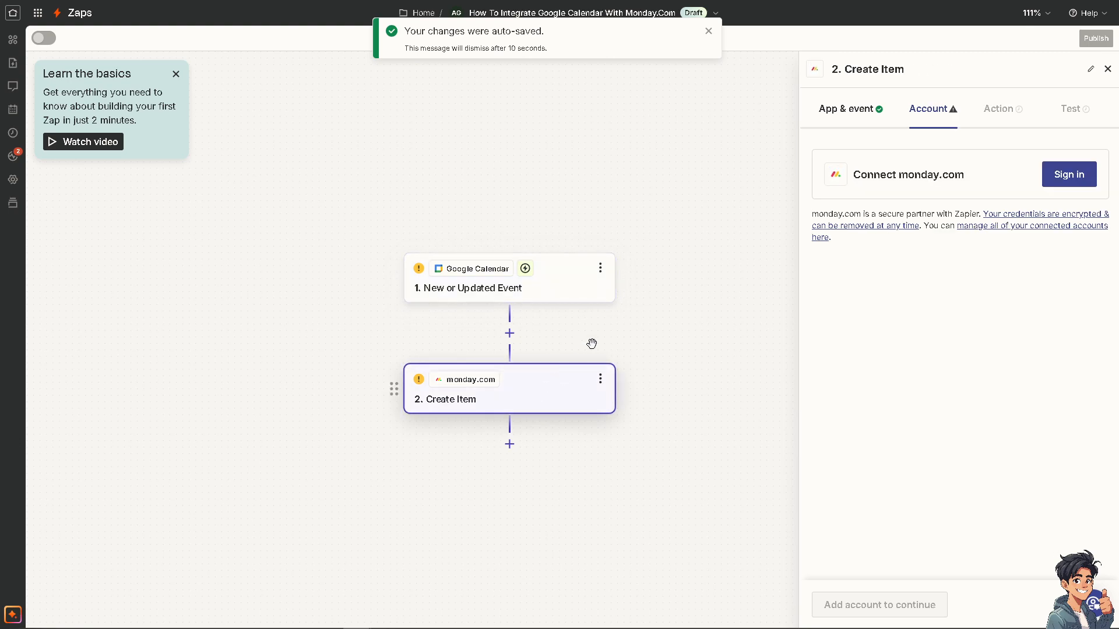
pyautogui.click(601, 268)
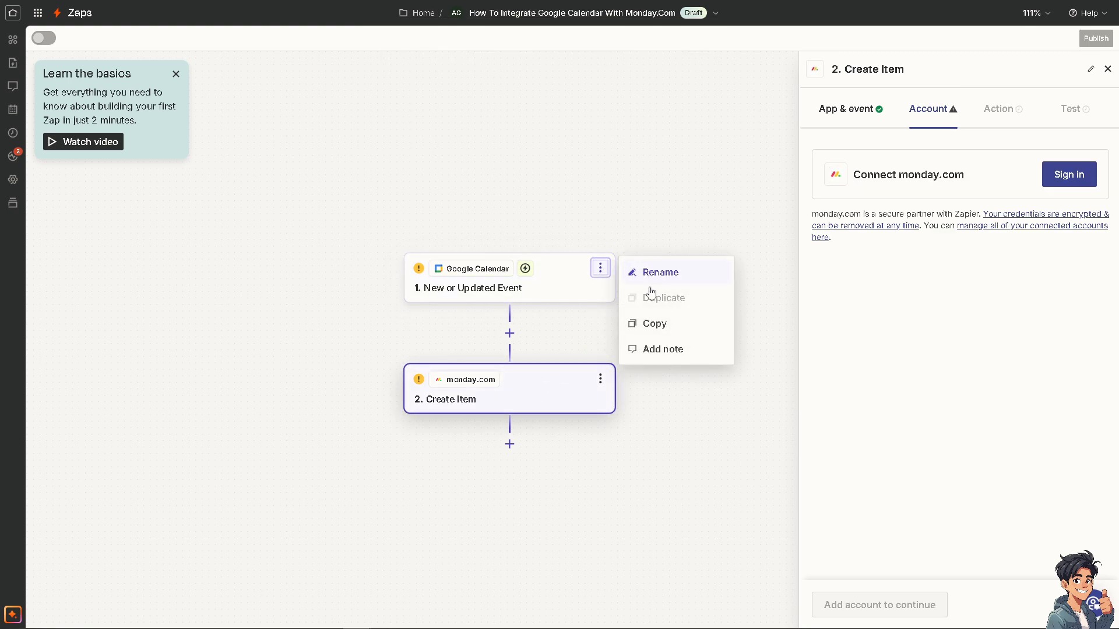
pyautogui.click(542, 288)
pyautogui.click(519, 289)
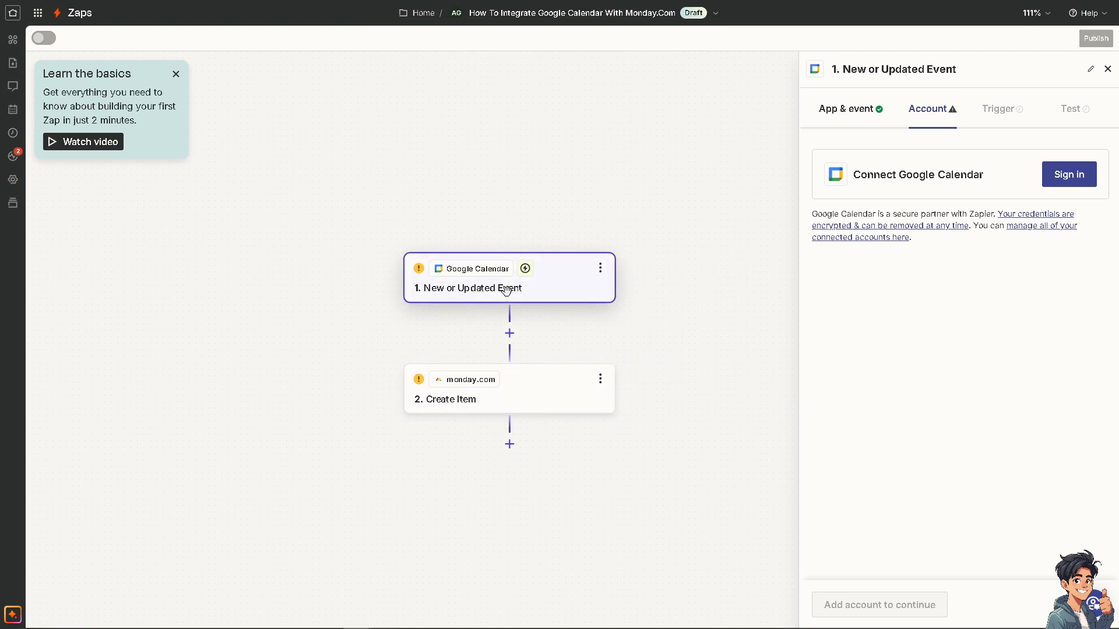
pyautogui.click(867, 110)
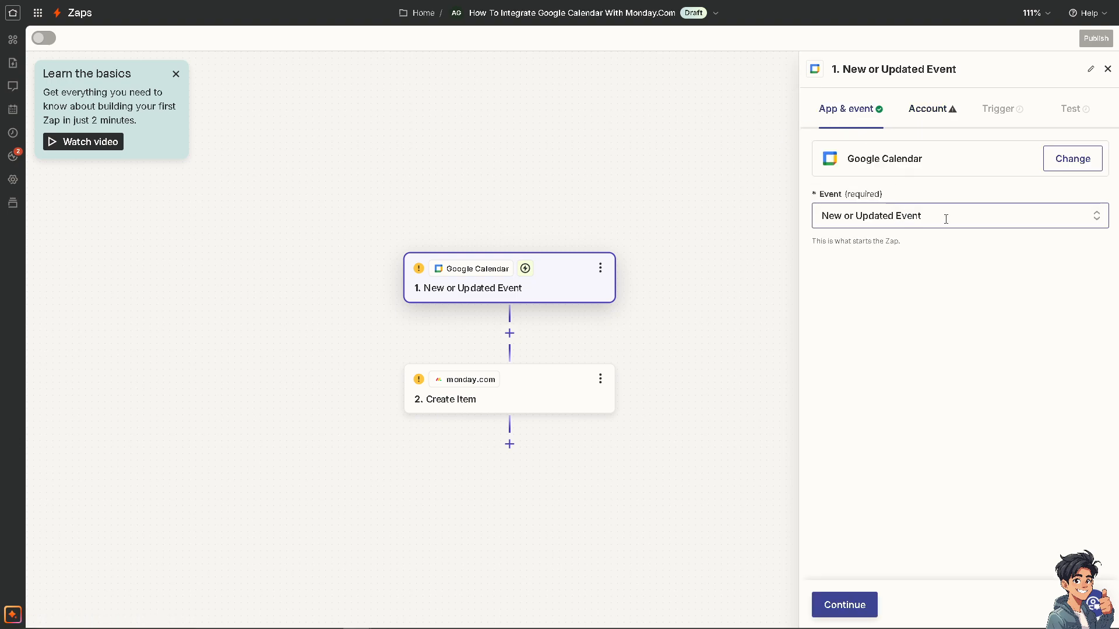
pyautogui.click(980, 219)
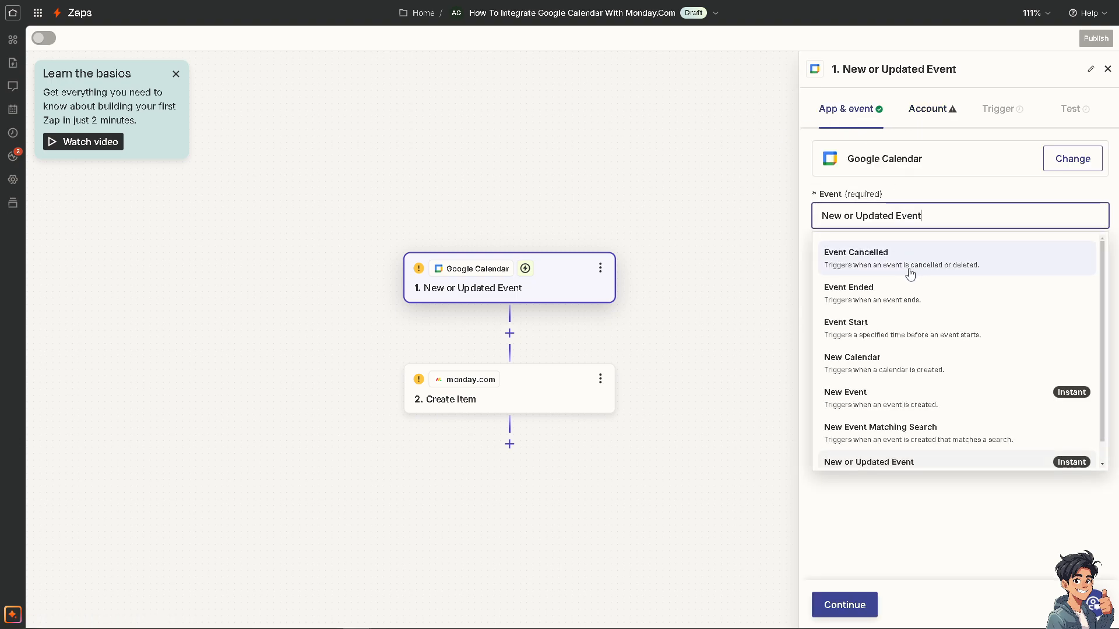
pyautogui.click(909, 337)
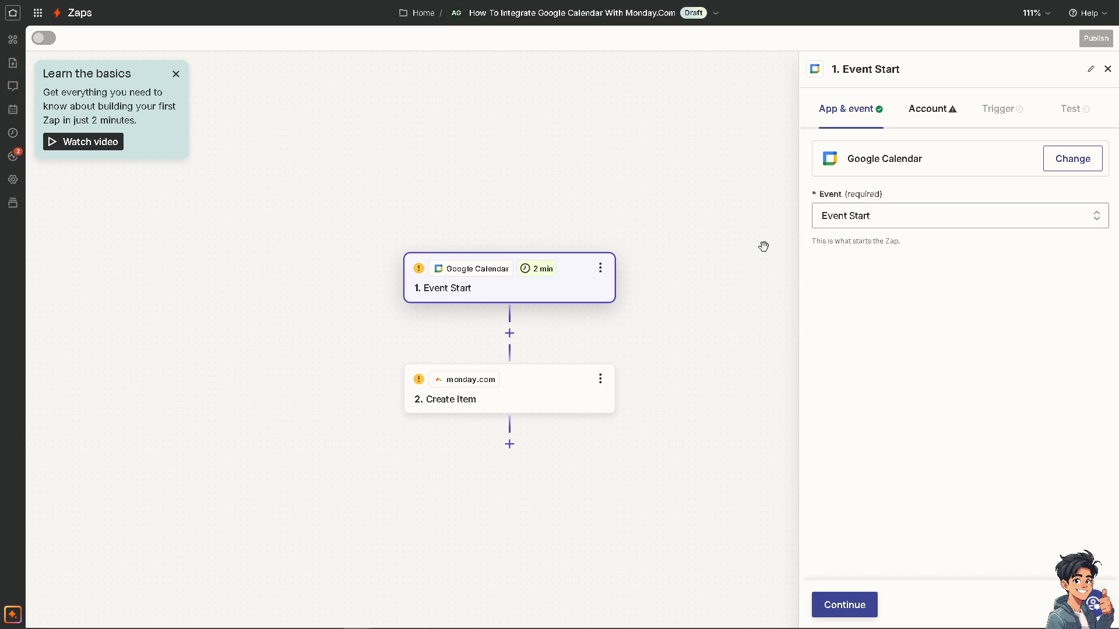
# Step: Set the event of the Zap's monday.com action to Change Multiple Columns Value
pyautogui.click(535, 390)
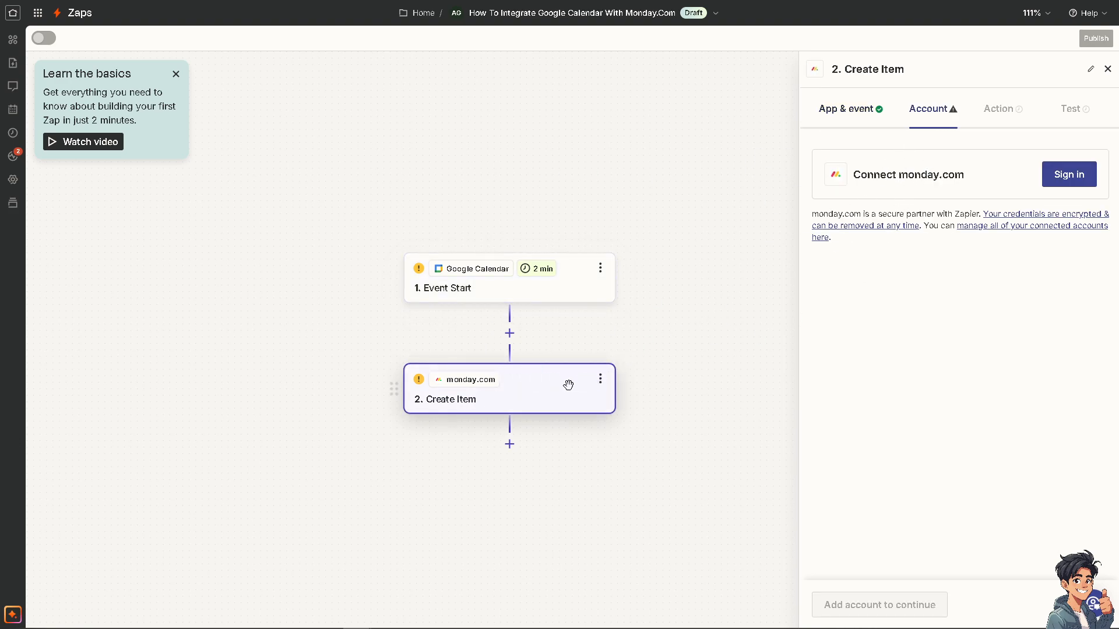
pyautogui.click(857, 115)
pyautogui.click(919, 215)
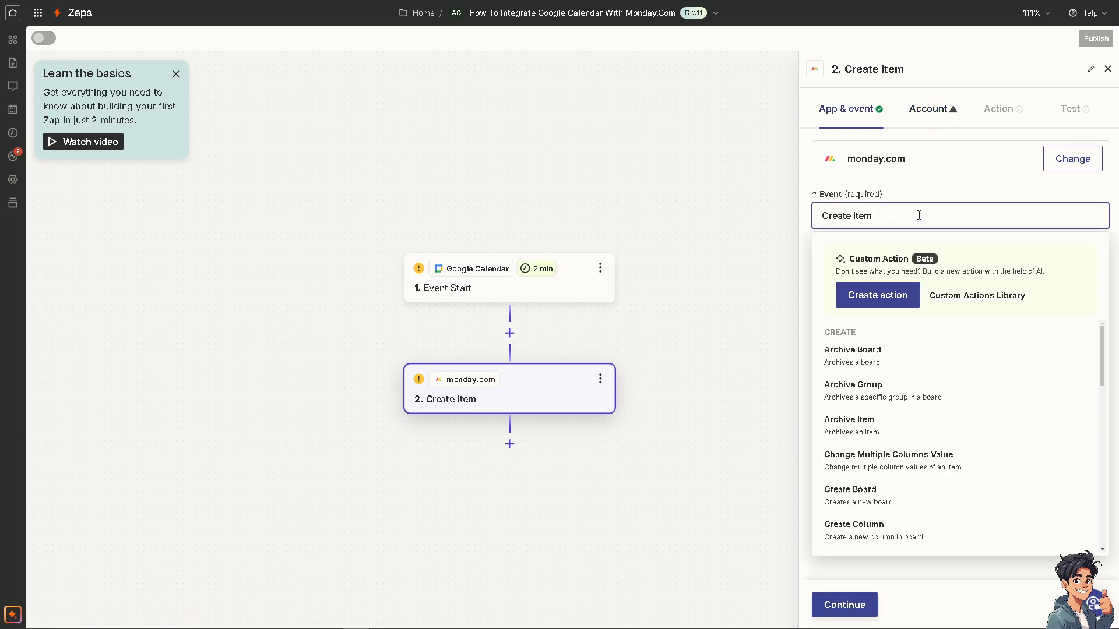
pyautogui.click(920, 469)
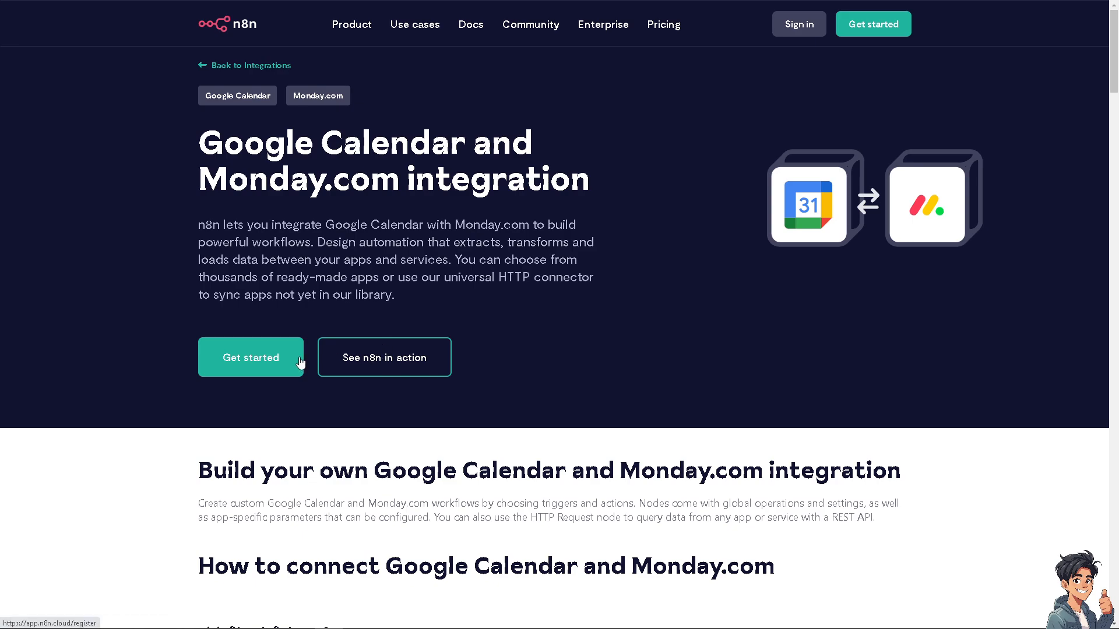
# Step: Switch to n8n's Google Calendar and Monday.com integration page, preview the n8n demo video and review the connection steps
pyautogui.click(366, 357)
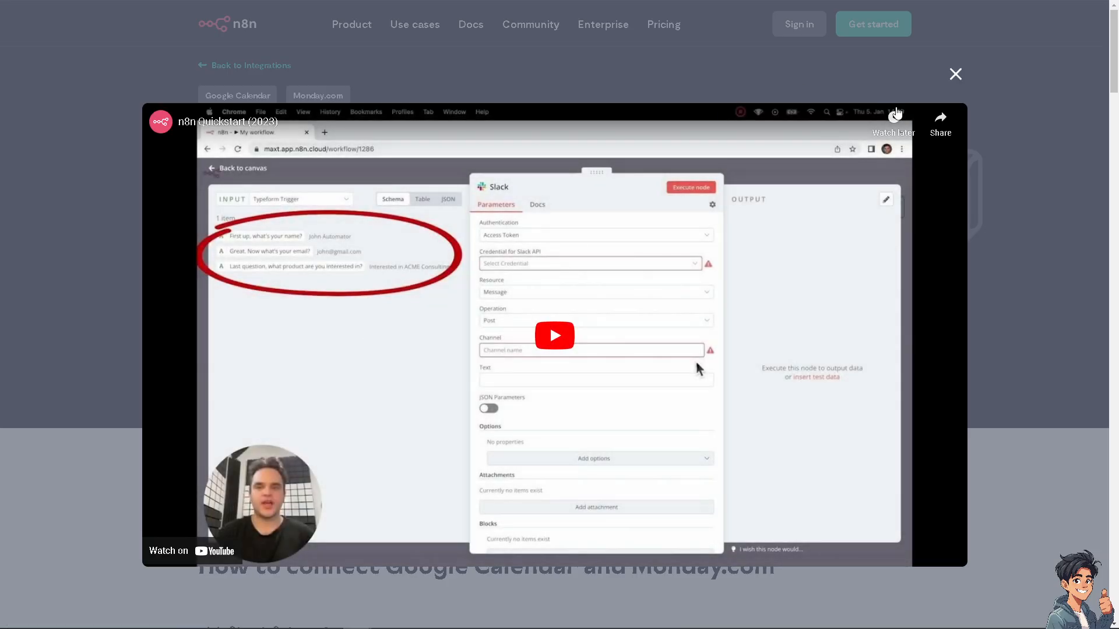
pyautogui.click(956, 75)
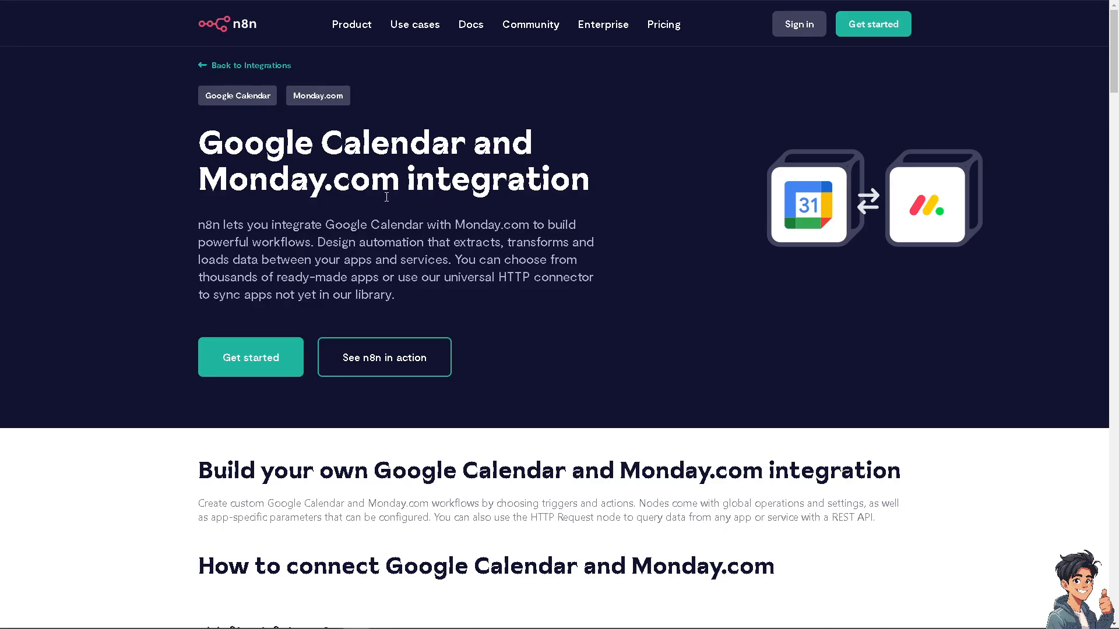
pyautogui.scroll(-3, 392, 262)
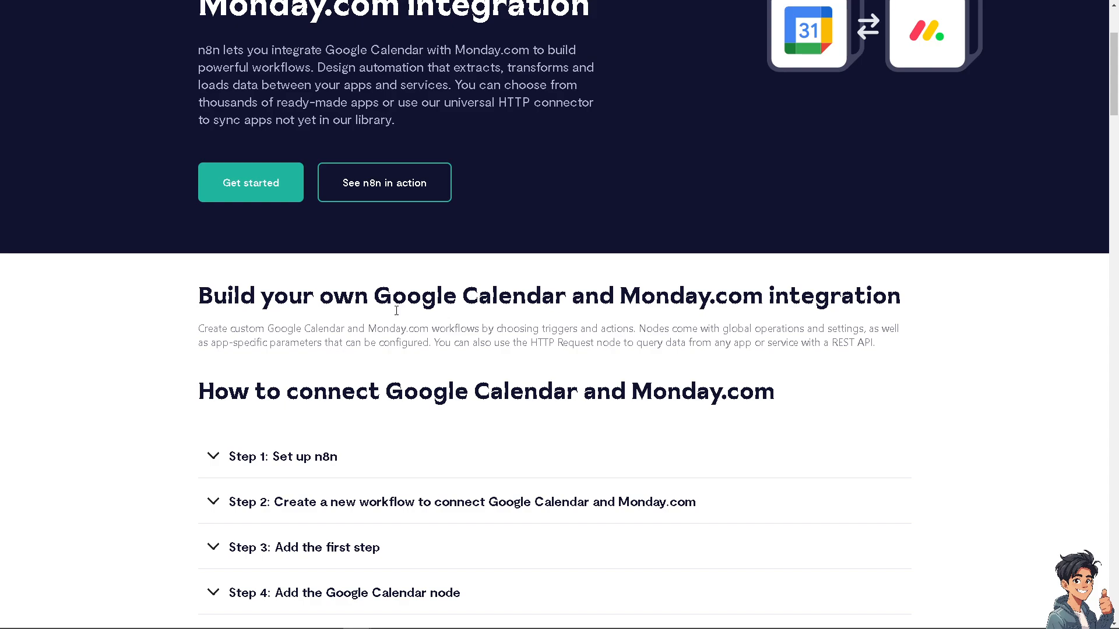
pyautogui.scroll(-4, 408, 338)
pyautogui.scroll(-2, 308, 255)
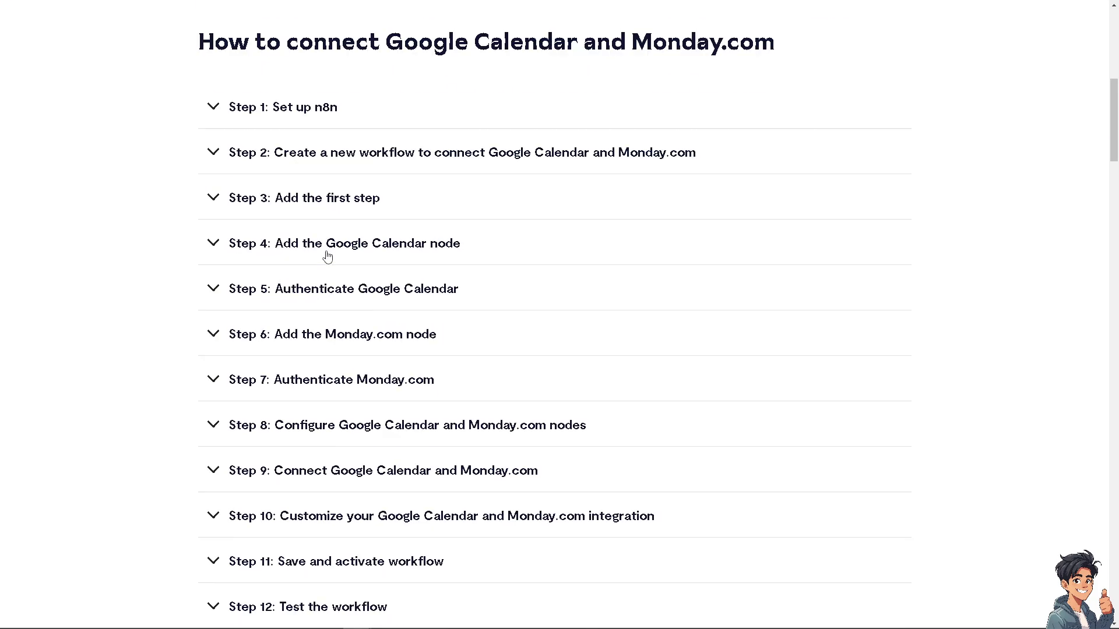
# Step: View the supported Monday.com actions for Board Column, Board Group and Board Item, and the Google Calendar actions for Event
pyautogui.scroll(-8, 327, 257)
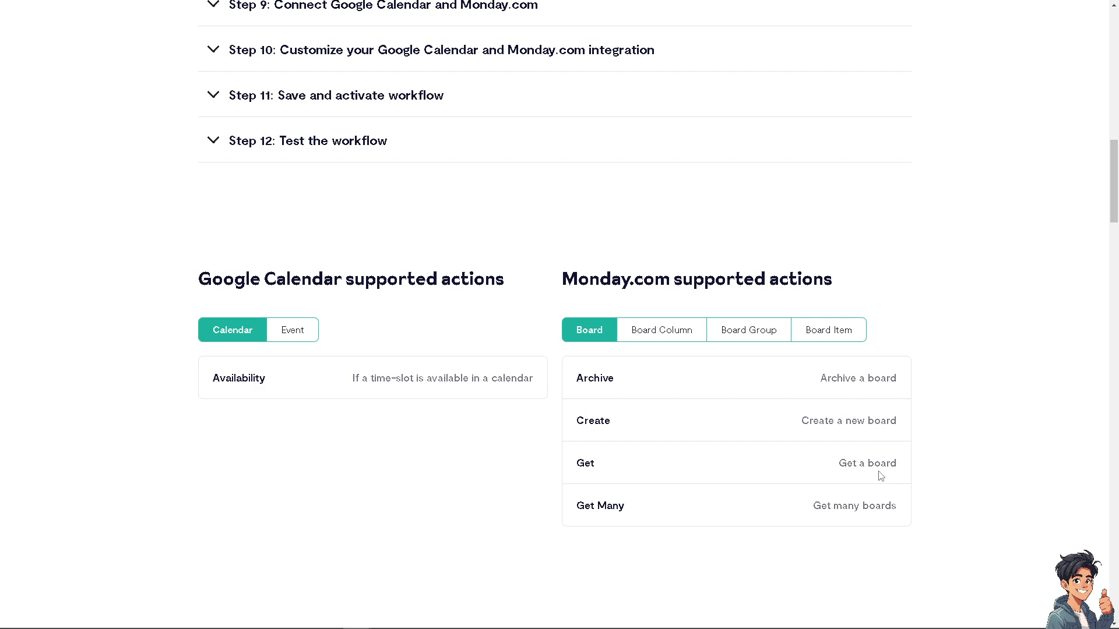
pyautogui.click(663, 337)
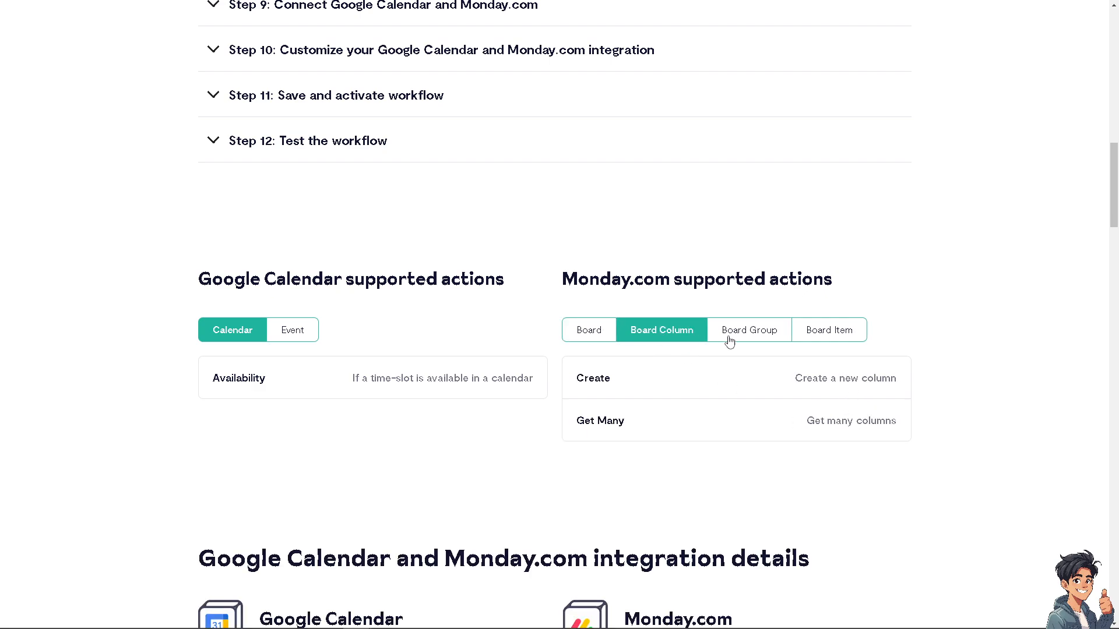
pyautogui.scroll(-2, 730, 341)
pyautogui.click(759, 215)
pyautogui.click(836, 216)
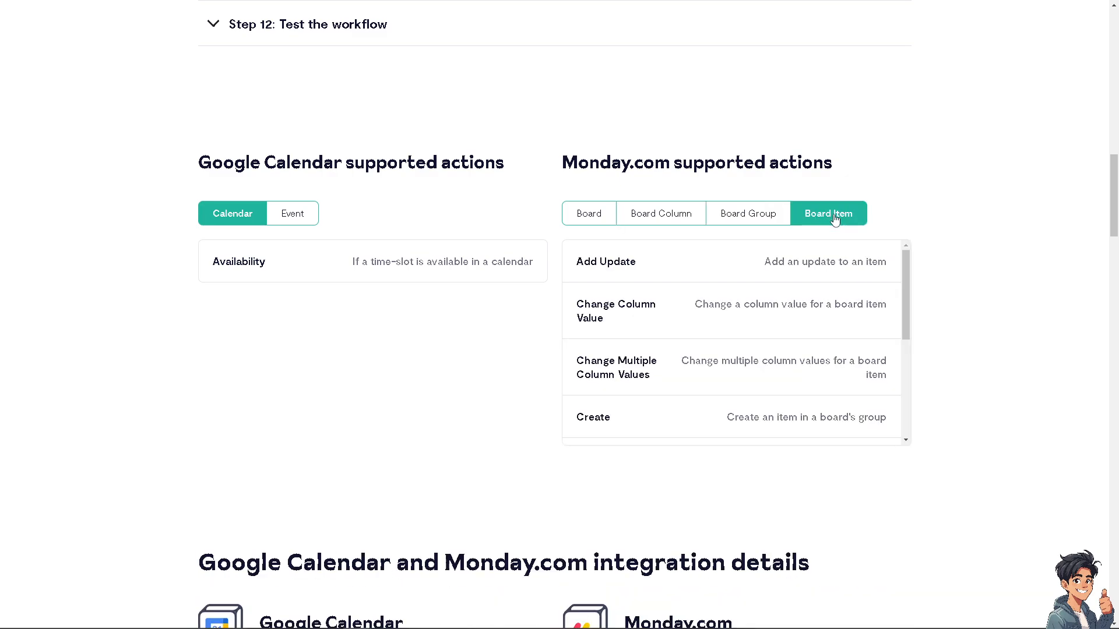
pyautogui.click(299, 217)
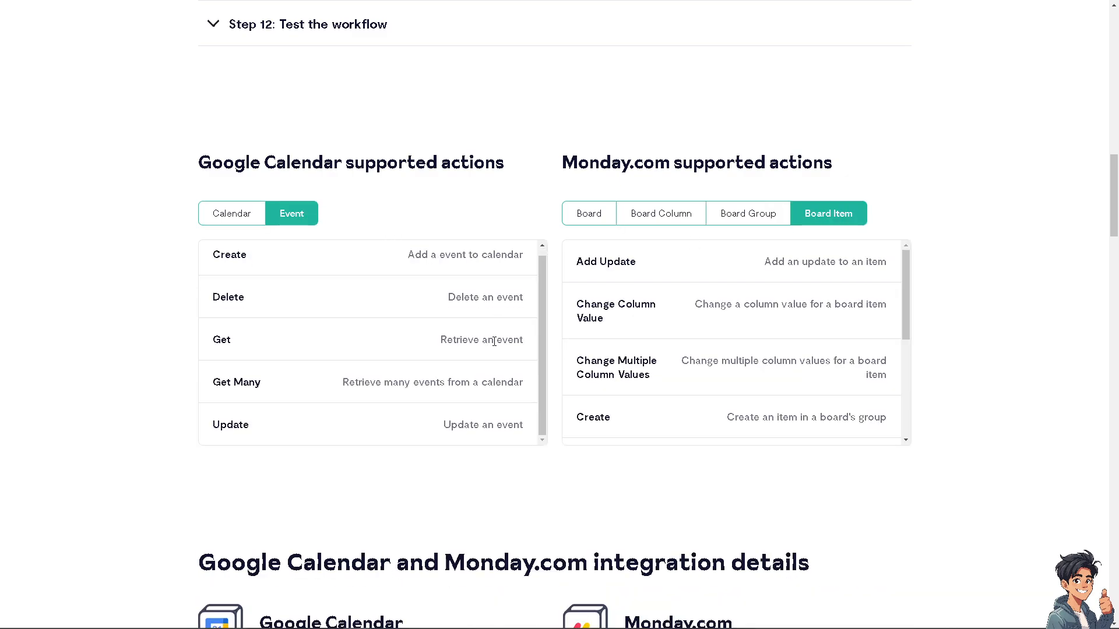
# Step: Review the integration details, tutorials and FAQs for Google Calendar and Monday.com on the n8n page
pyautogui.scroll(-3, 808, 400)
pyautogui.scroll(-7, 746, 452)
pyautogui.scroll(-2, 750, 456)
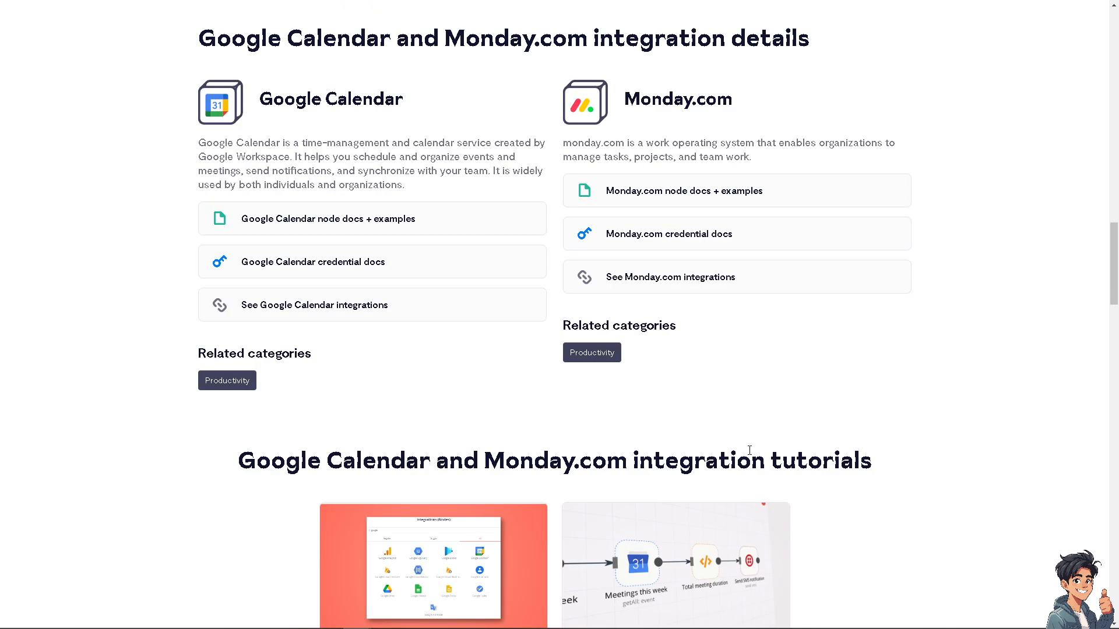
pyautogui.scroll(3, 750, 456)
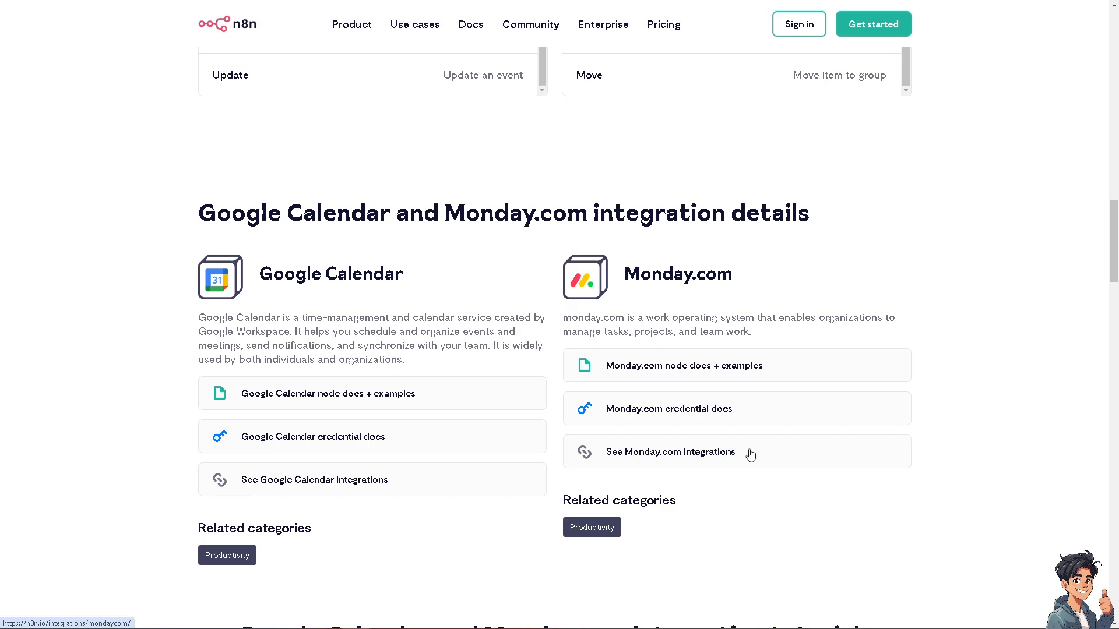
pyautogui.scroll(-14, 751, 454)
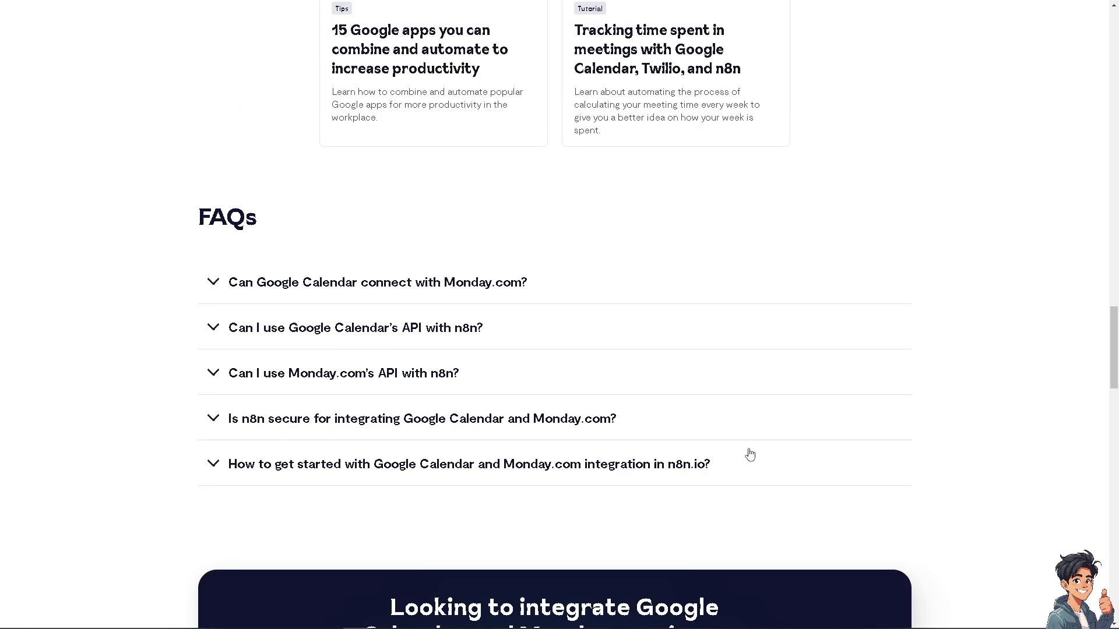
pyautogui.scroll(13, 750, 455)
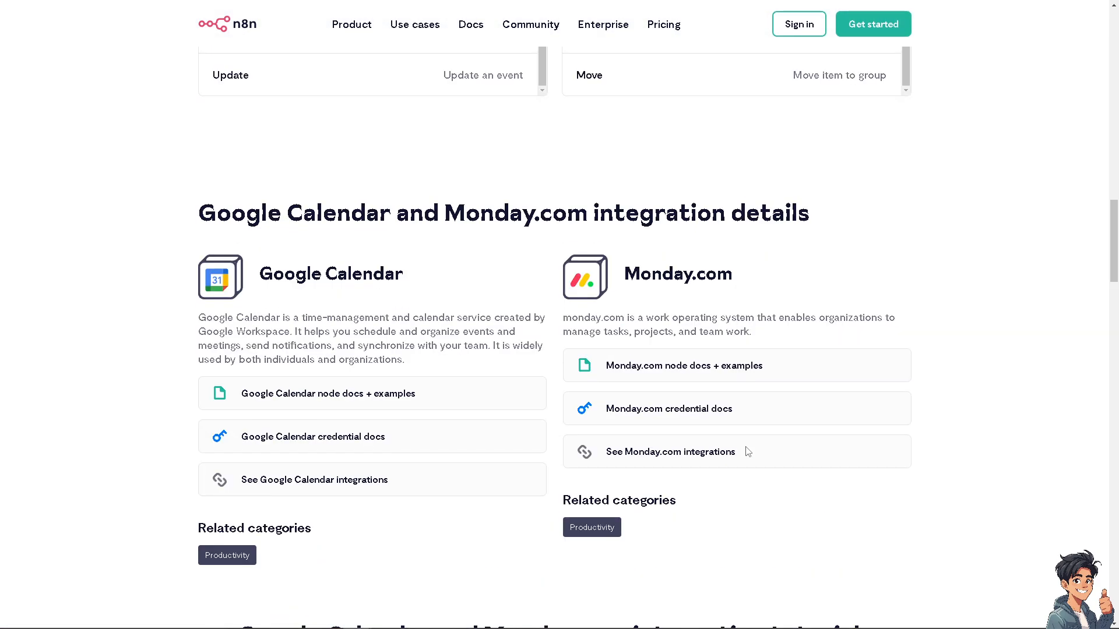
pyautogui.scroll(6, 749, 452)
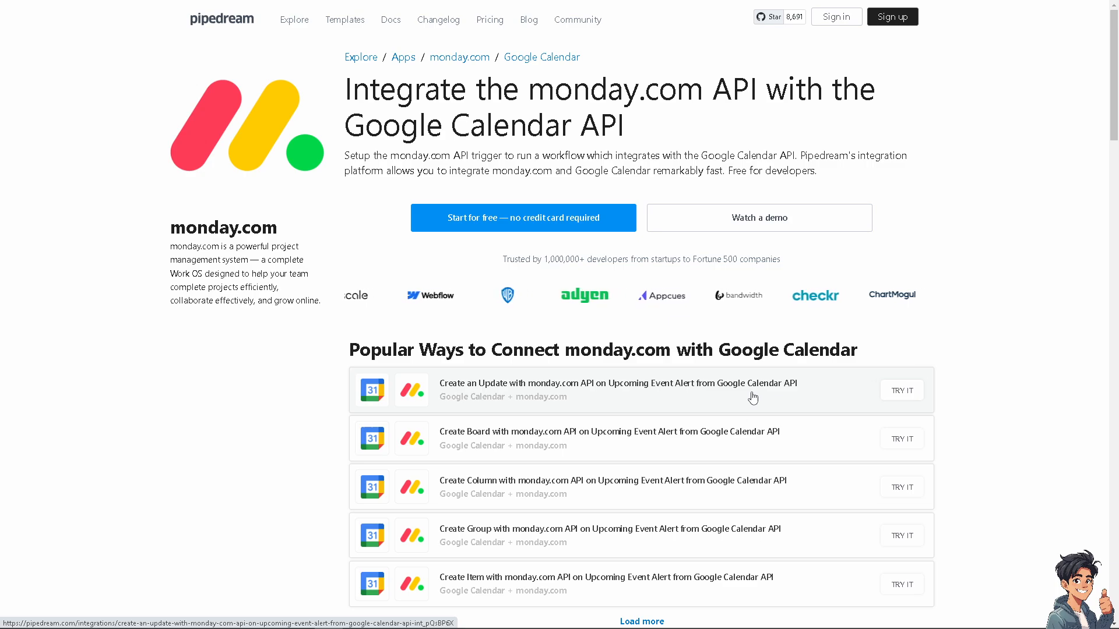
# Step: Switch to Pipedream's monday.com and Google Calendar integration page and review its popular workflows, triggers and actions
pyautogui.scroll(-3, 752, 398)
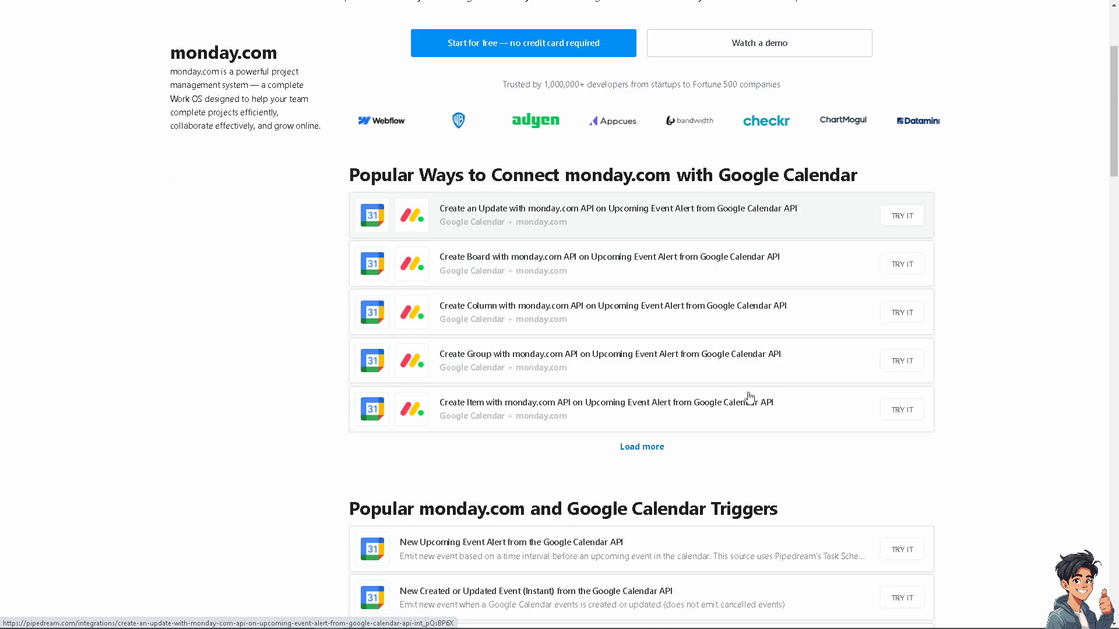
pyautogui.scroll(-2, 749, 395)
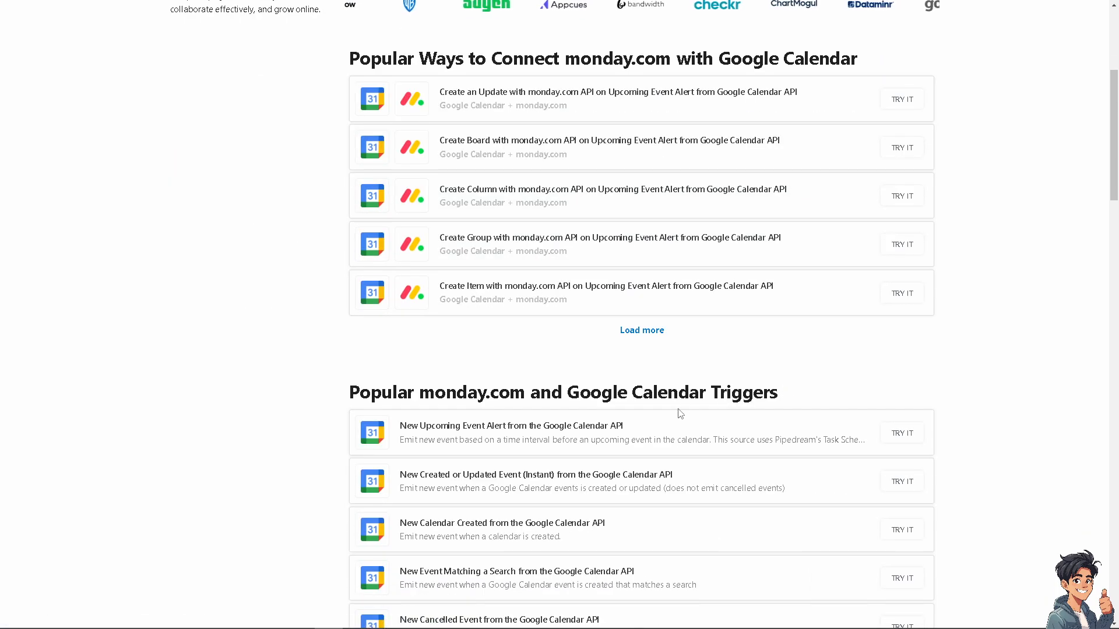
pyautogui.scroll(-5, 592, 425)
pyautogui.scroll(-10, 591, 425)
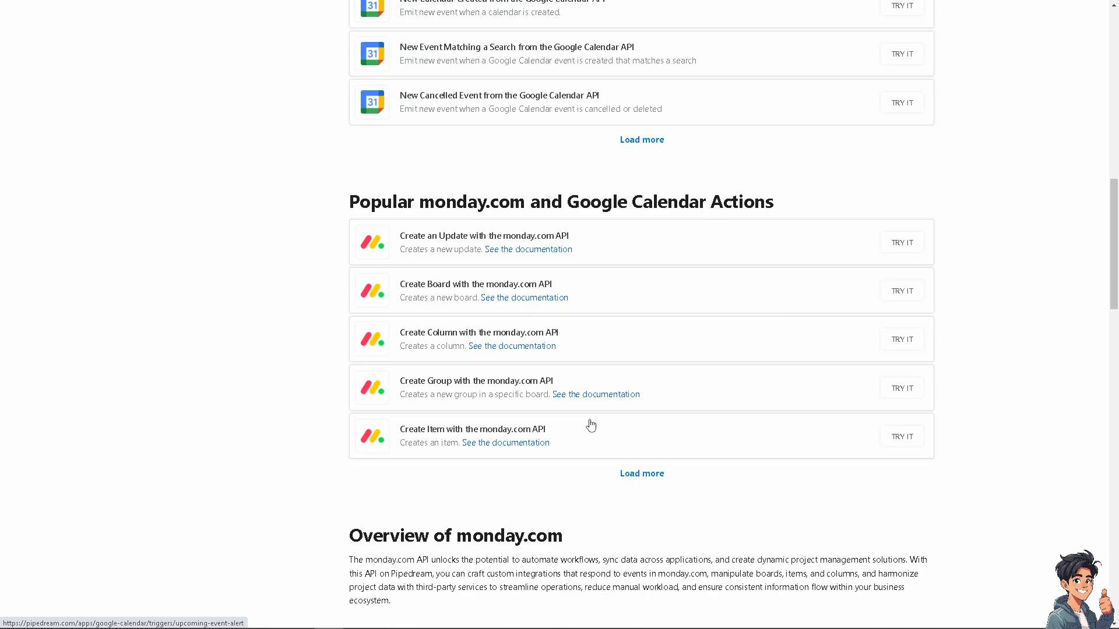
pyautogui.scroll(-1, 591, 425)
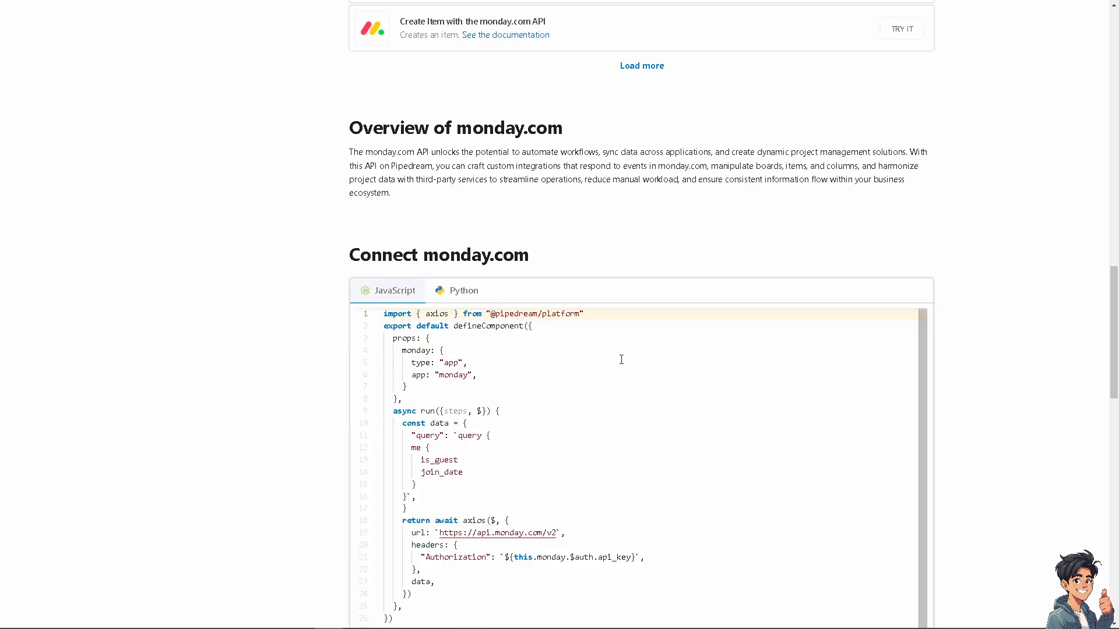
# Step: Start connecting monday.com and running the JavaScript sample code in the Connect monday.com section
pyautogui.scroll(-3, 622, 358)
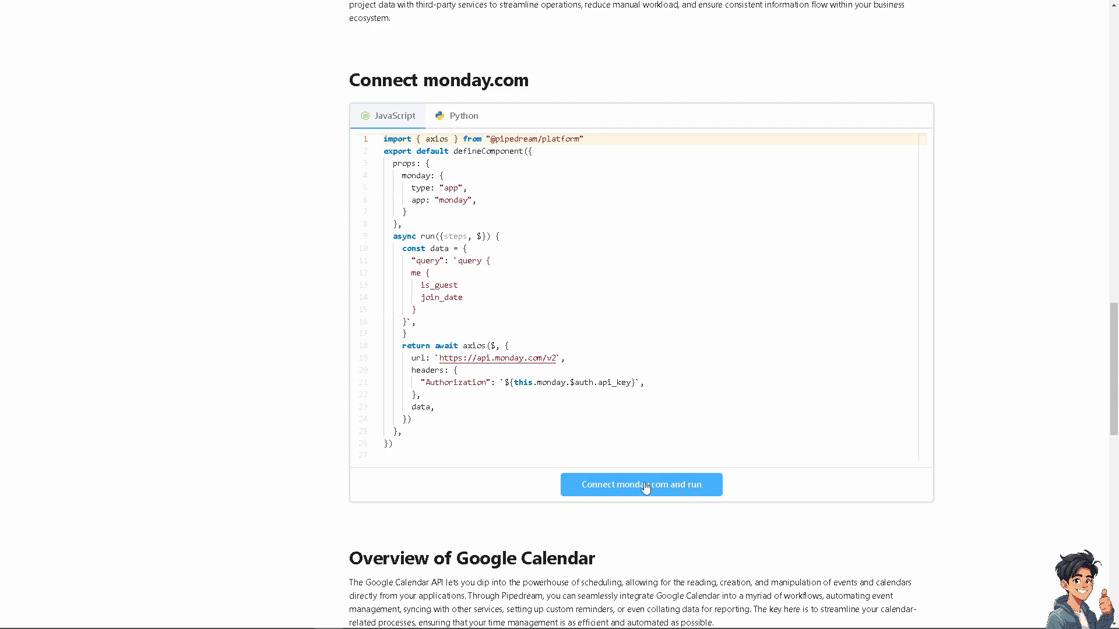
pyautogui.scroll(2, 692, 487)
pyautogui.click(662, 602)
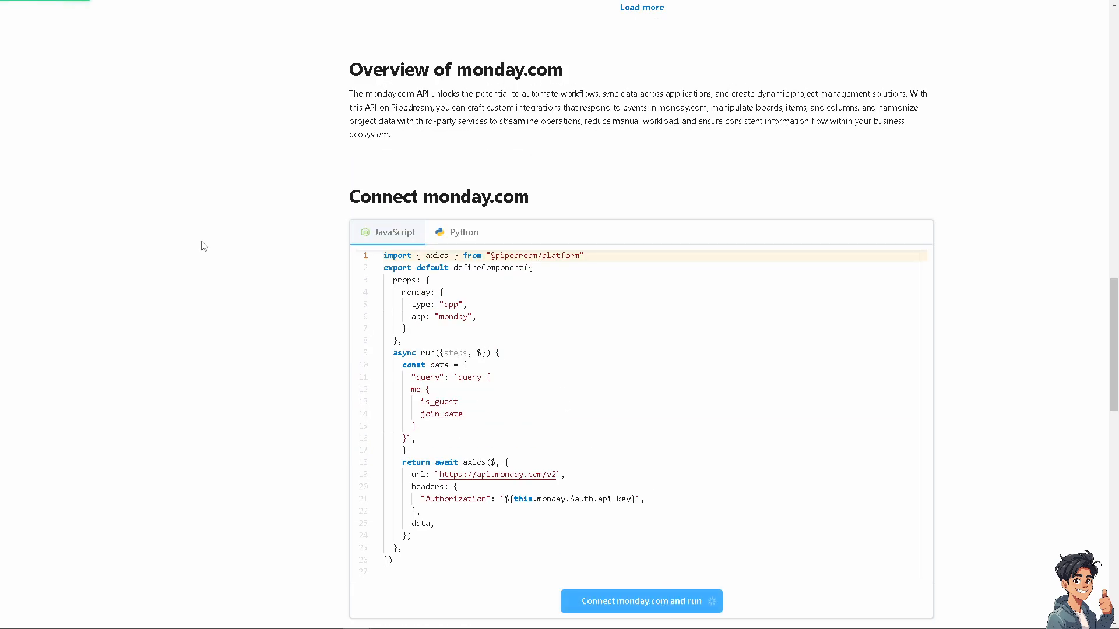